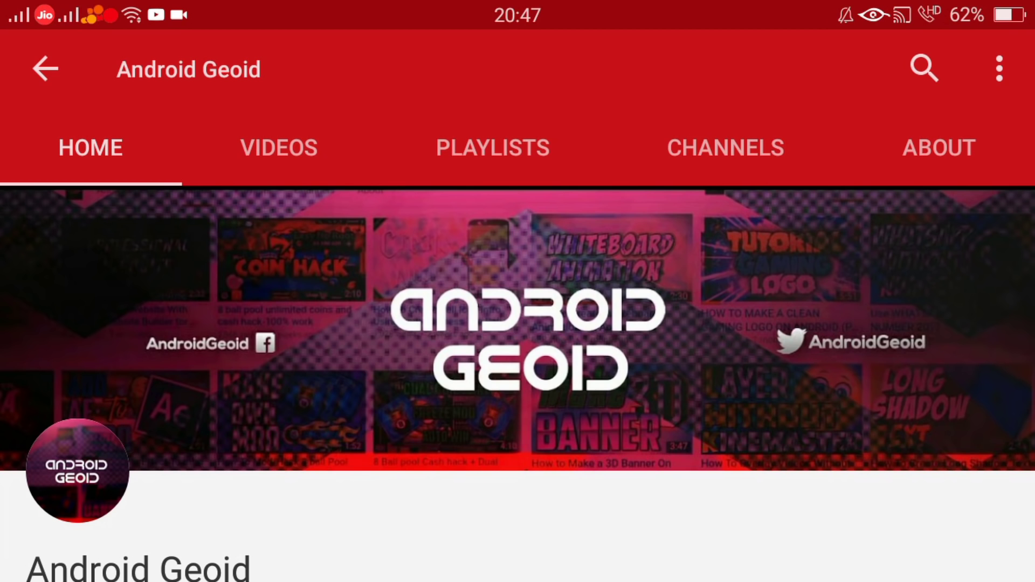
{"action": "scroll", "coordinate": [518, 364], "scroll_direction": "down", "scroll_amount": 5}
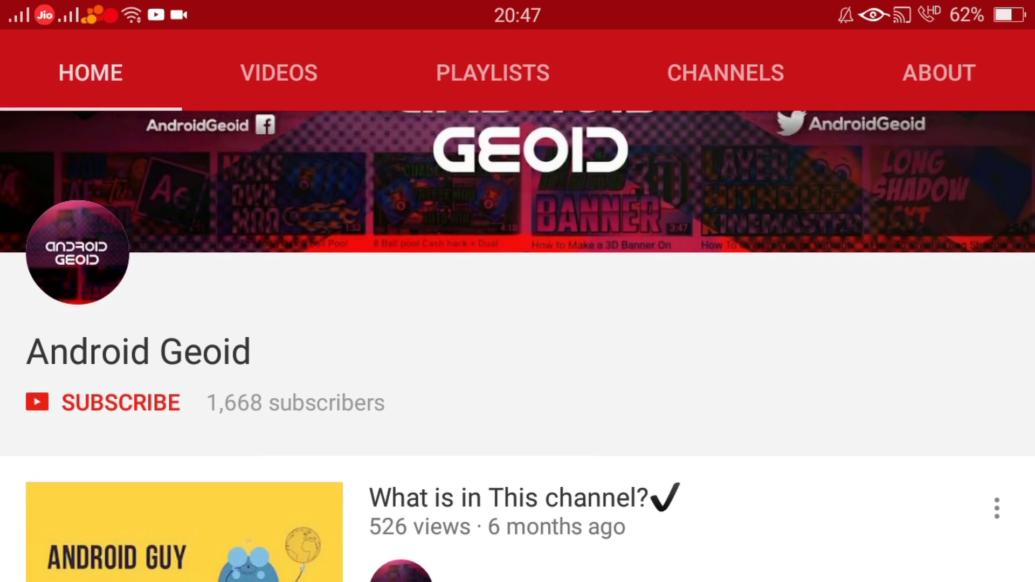
{"action": "scroll", "coordinate": [517, 363], "scroll_direction": "up", "scroll_amount": 1}
{"action": "scroll", "coordinate": [517, 364], "scroll_direction": "up", "scroll_amount": 3}
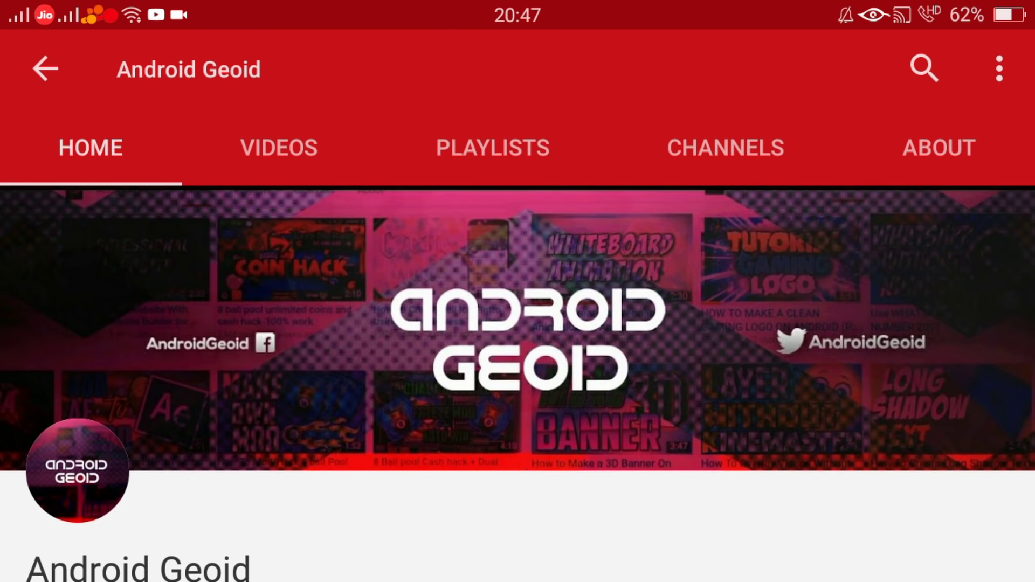
{"action": "scroll", "coordinate": [517, 364], "scroll_direction": "down", "scroll_amount": 2}
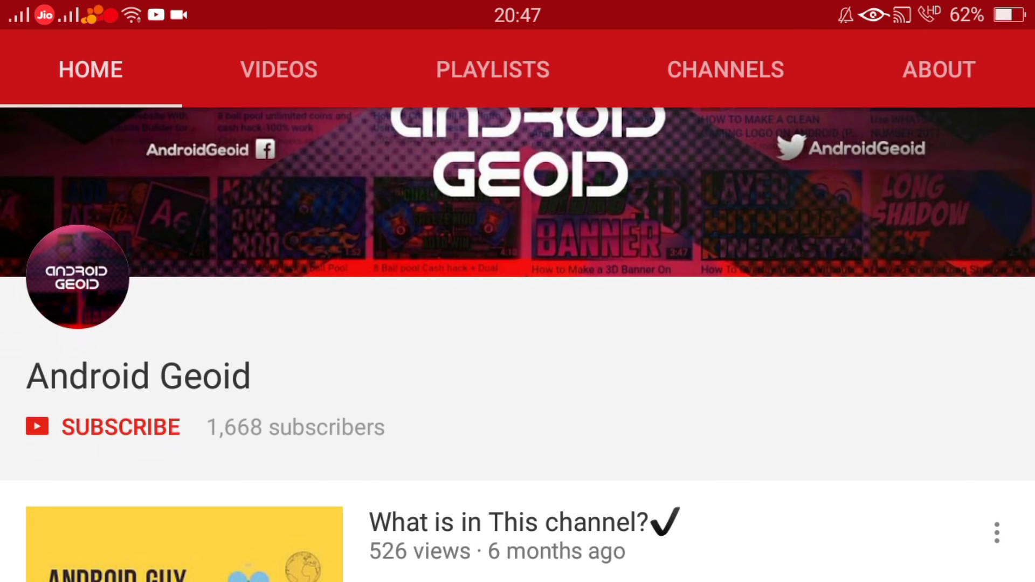
{"action": "scroll", "coordinate": [518, 363], "scroll_direction": "down", "scroll_amount": 1}
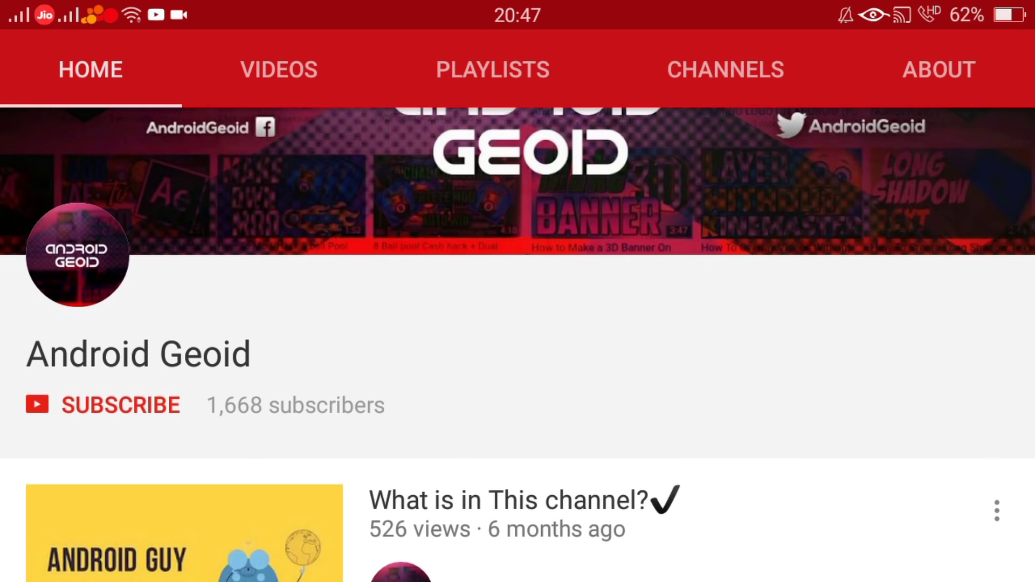
{"action": "scroll", "coordinate": [518, 364], "scroll_direction": "down", "scroll_amount": 8}
Scroll the Android Geoid home page and swipe over to its Videos tab
{"action": "left_click_drag", "start_coordinate": [566, 324], "coordinate": [486, 318]}
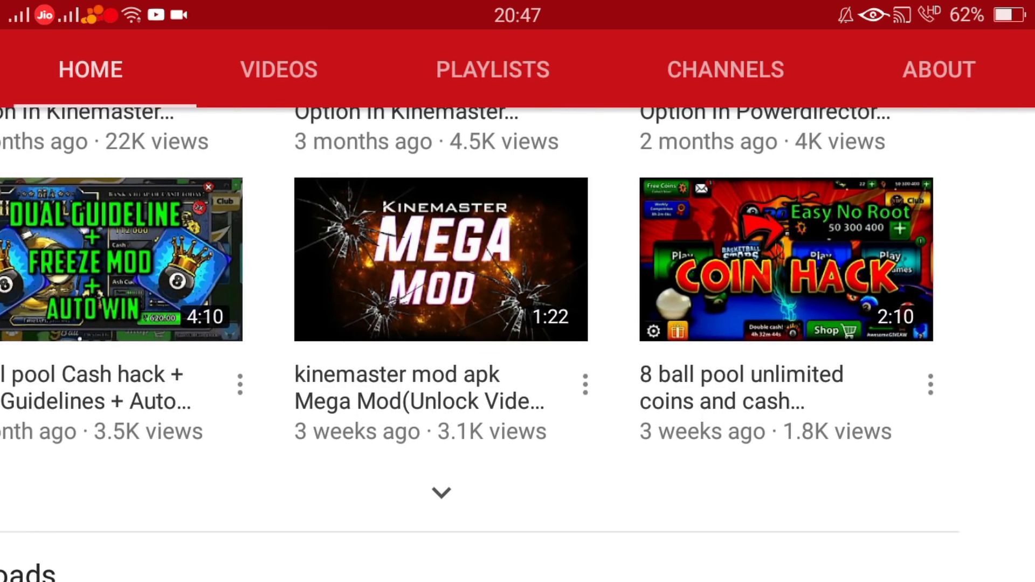
{"action": "left_click_drag", "start_coordinate": [727, 324], "coordinate": [242, 323]}
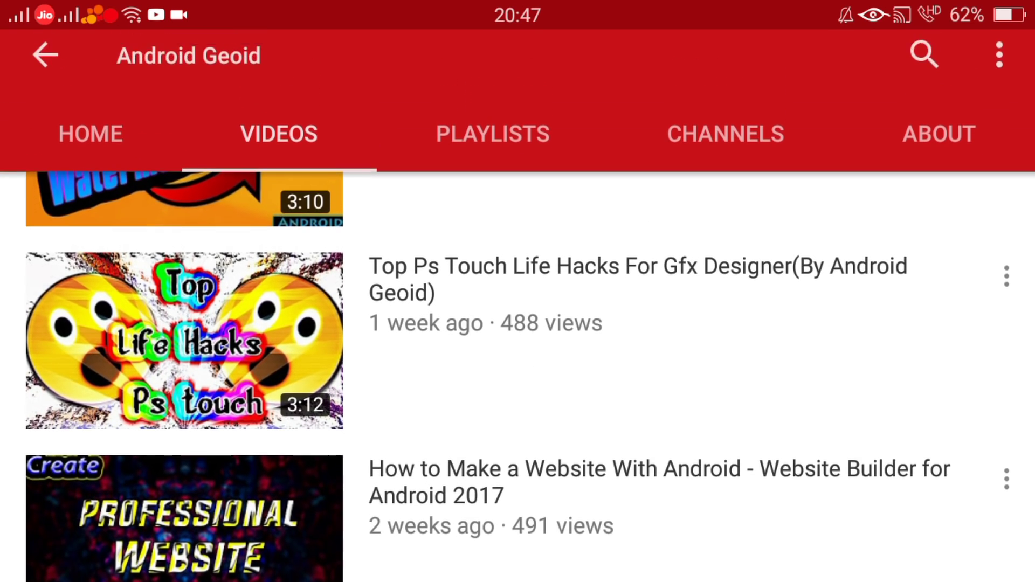
{"action": "left_click_drag", "start_coordinate": [518, 404], "coordinate": [518, 255]}
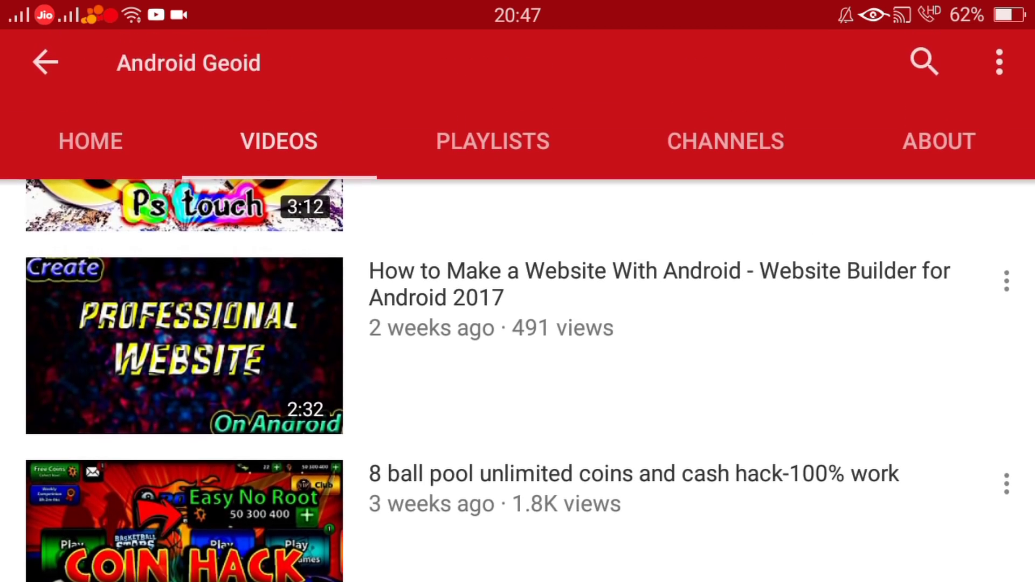
{"action": "left_click_drag", "start_coordinate": [518, 405], "coordinate": [517, 259]}
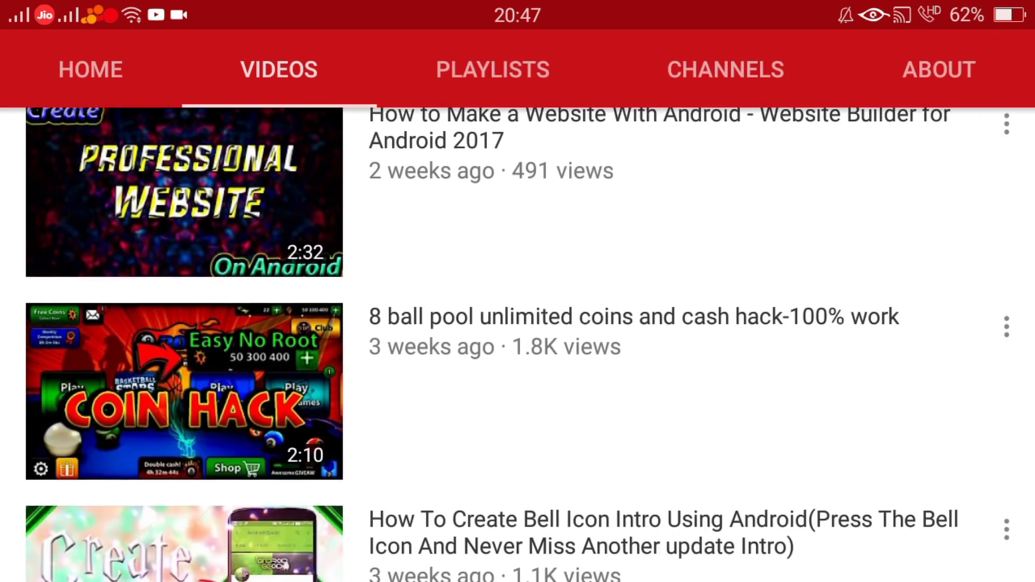
{"action": "left_click_drag", "start_coordinate": [517, 485], "coordinate": [517, 162]}
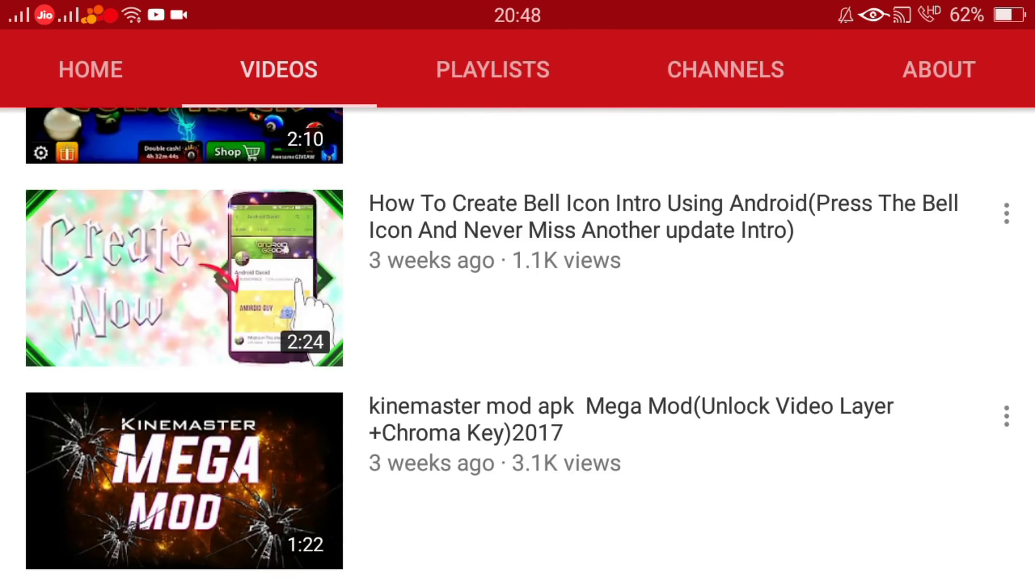
{"action": "mouse_move", "coordinate": [518, 405]}
{"action": "left_mouse_down"}
{"action": "mouse_move", "coordinate": [518, 315]}
{"action": "mouse_move", "coordinate": [517, 388]}
{"action": "left_mouse_up"}
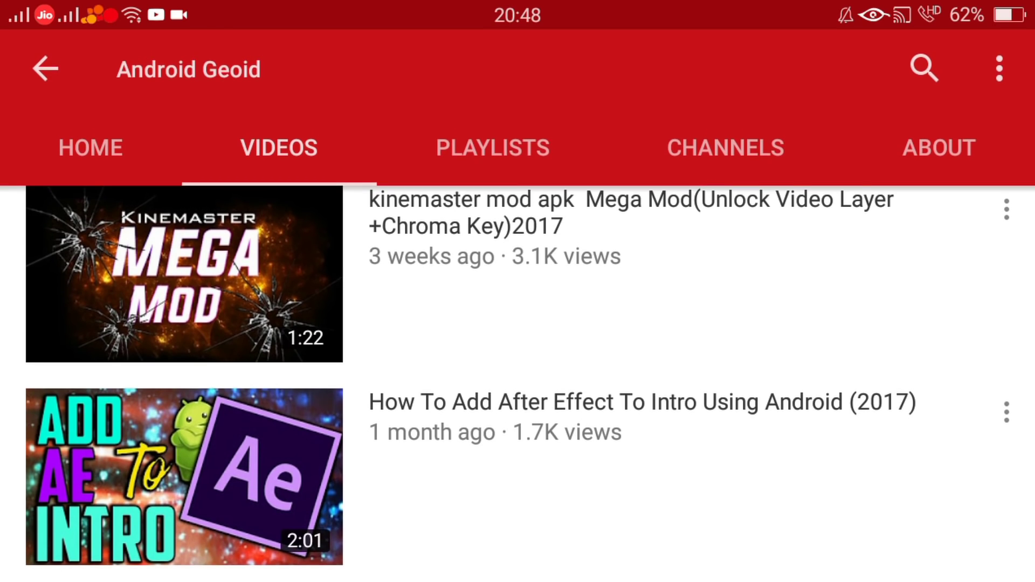
{"action": "left_click_drag", "start_coordinate": [518, 485], "coordinate": [518, 163]}
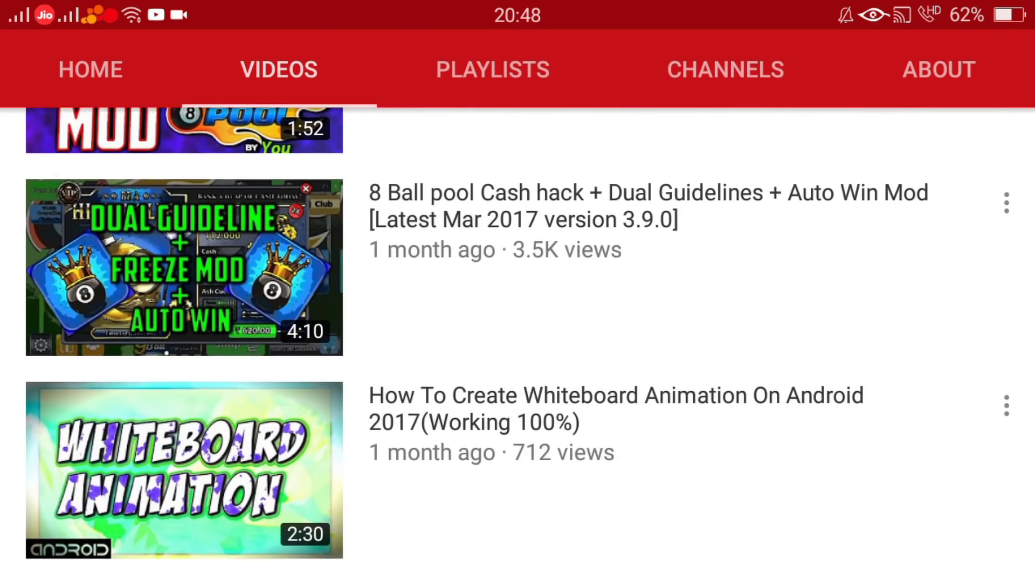
{"action": "left_click_drag", "start_coordinate": [517, 445], "coordinate": [518, 162]}
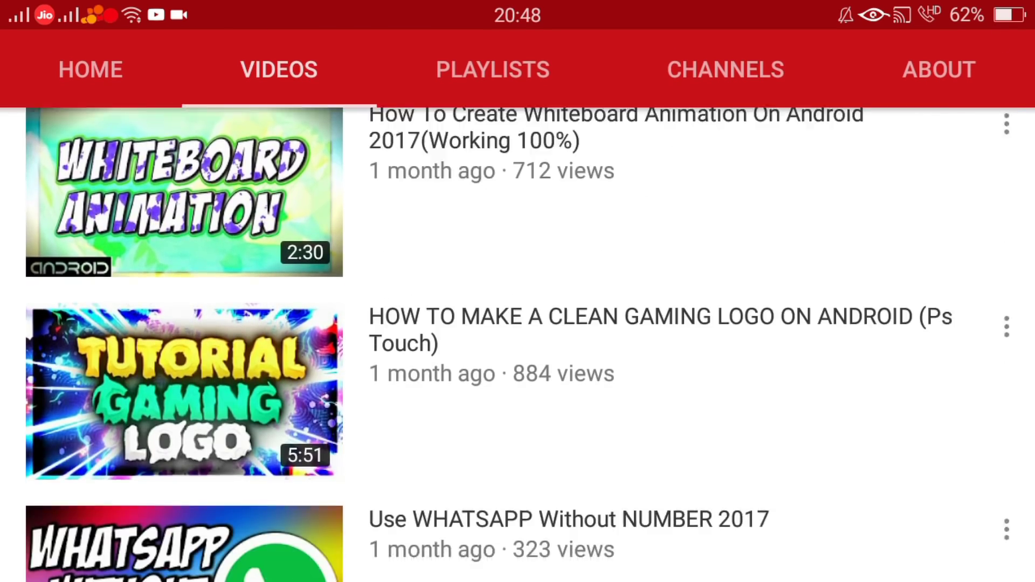
{"action": "left_click_drag", "start_coordinate": [517, 485], "coordinate": [518, 121]}
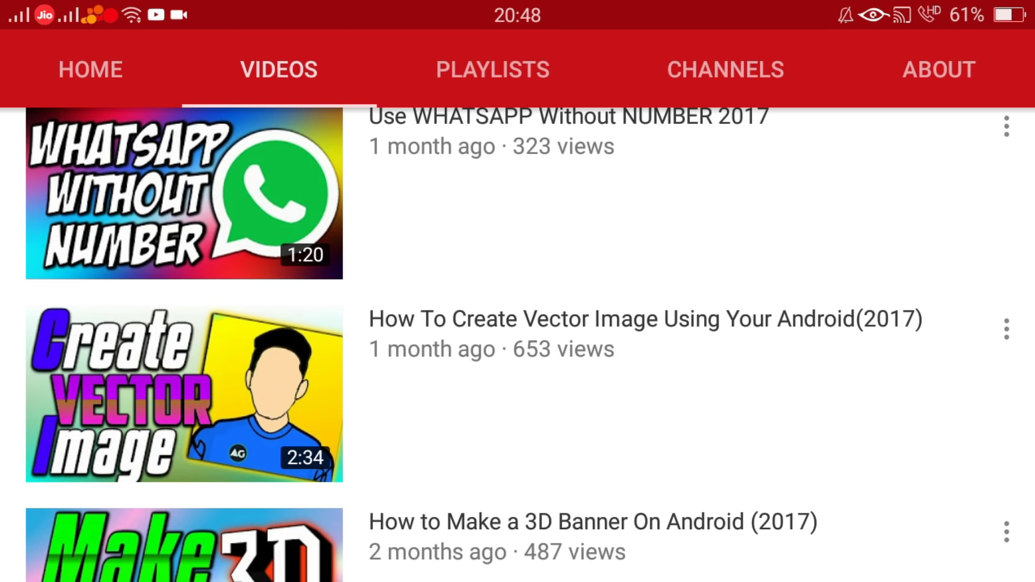
{"action": "left_click_drag", "start_coordinate": [518, 486], "coordinate": [517, 162]}
{"action": "left_click_drag", "start_coordinate": [517, 243], "coordinate": [517, 486]}
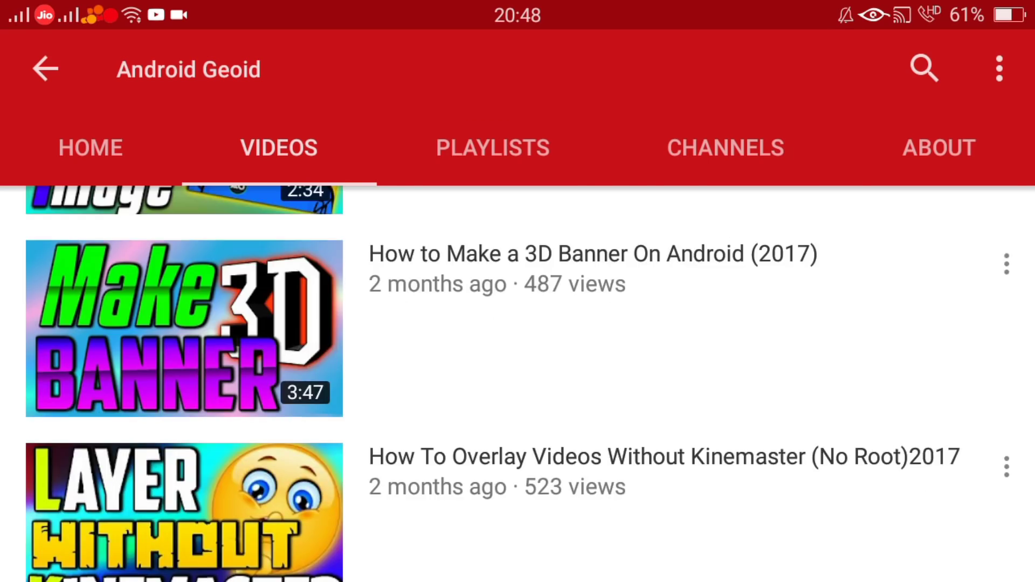
{"action": "left_click_drag", "start_coordinate": [518, 445], "coordinate": [518, 227]}
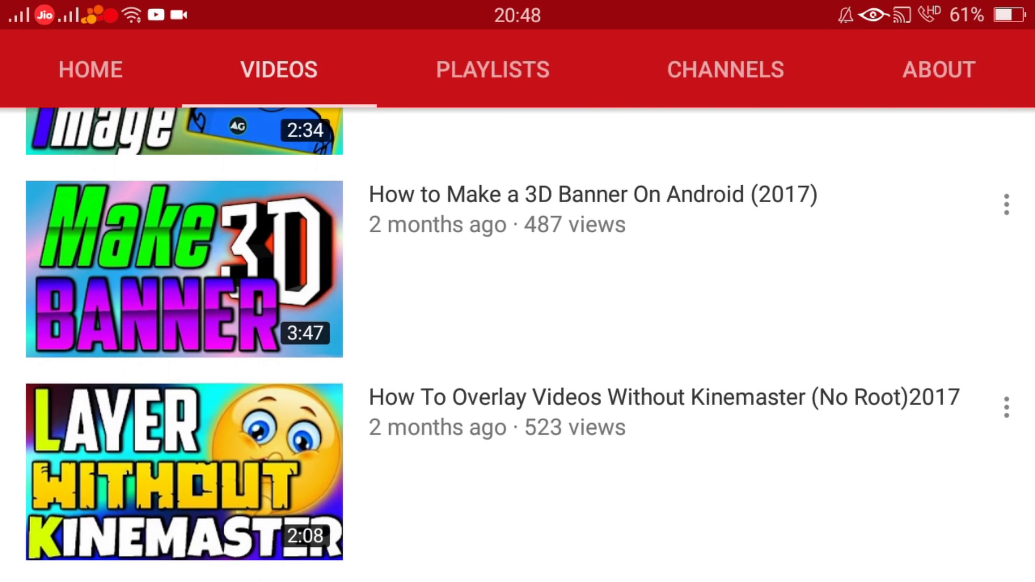
{"action": "left_click_drag", "start_coordinate": [518, 445], "coordinate": [518, 235]}
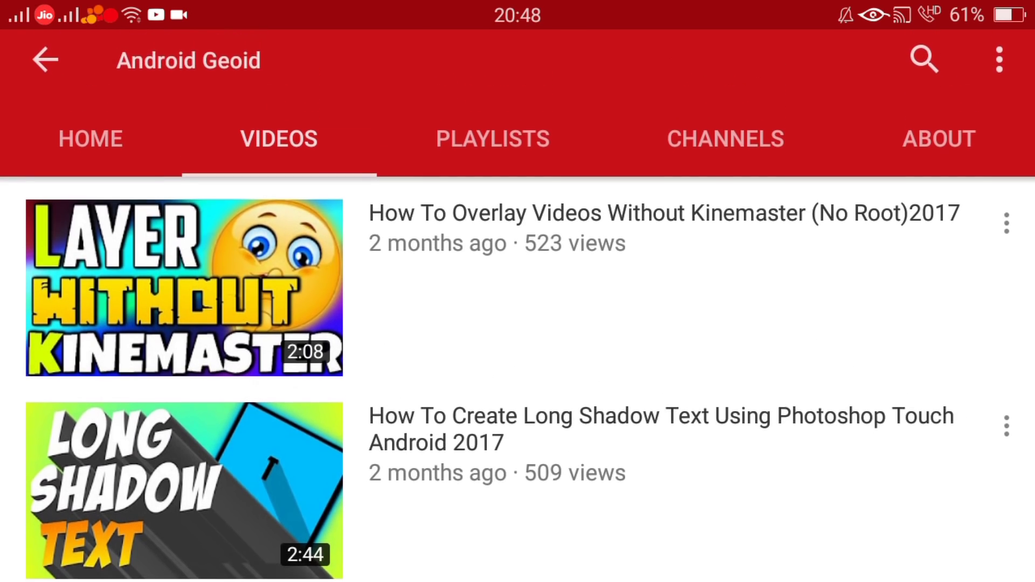
{"action": "left_click_drag", "start_coordinate": [518, 445], "coordinate": [518, 284]}
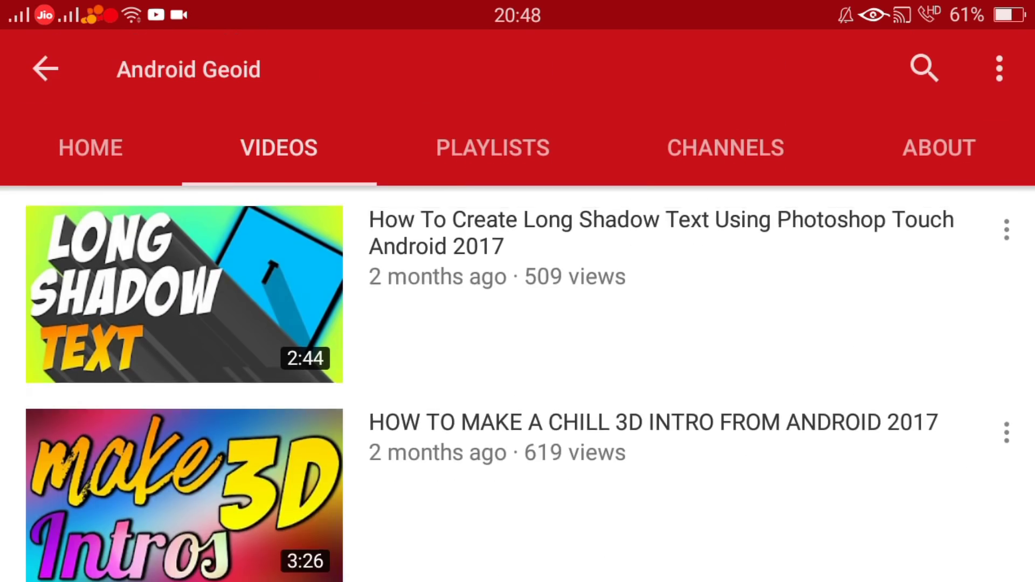
{"action": "left_click_drag", "start_coordinate": [518, 243], "coordinate": [518, 485]}
{"action": "mouse_move", "coordinate": [518, 243]}
{"action": "left_mouse_down"}
{"action": "mouse_move", "coordinate": [518, 485]}
{"action": "mouse_move", "coordinate": [518, 203]}
{"action": "mouse_move", "coordinate": [517, 526]}
{"action": "left_mouse_up"}
{"action": "left_click_drag", "start_coordinate": [518, 243], "coordinate": [517, 526]}
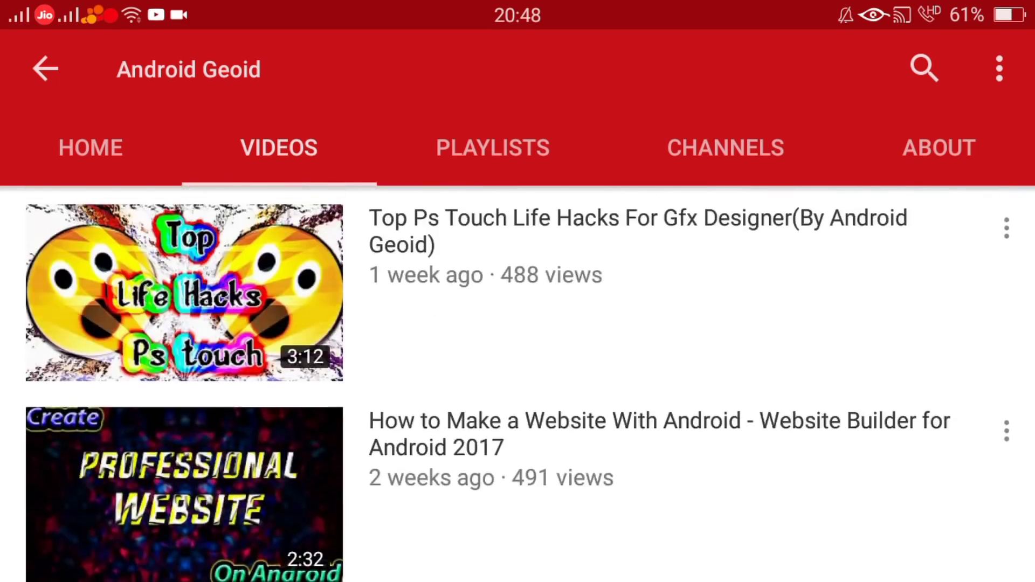
Swipe back to the Android Geoid Home tab and scroll to the channel banner
{"action": "left_click_drag", "start_coordinate": [243, 363], "coordinate": [728, 364]}
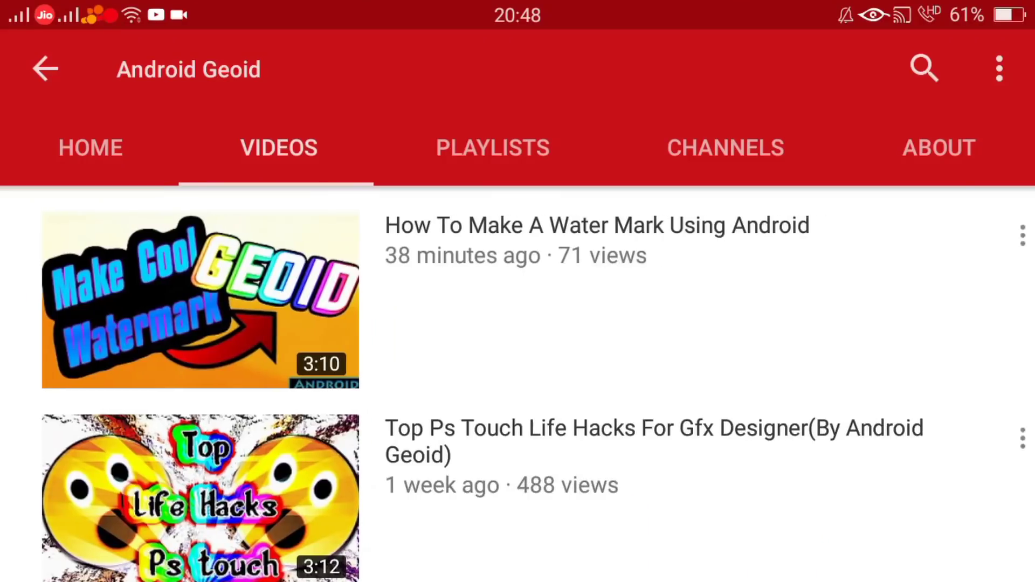
{"action": "left_click_drag", "start_coordinate": [518, 486], "coordinate": [518, 162]}
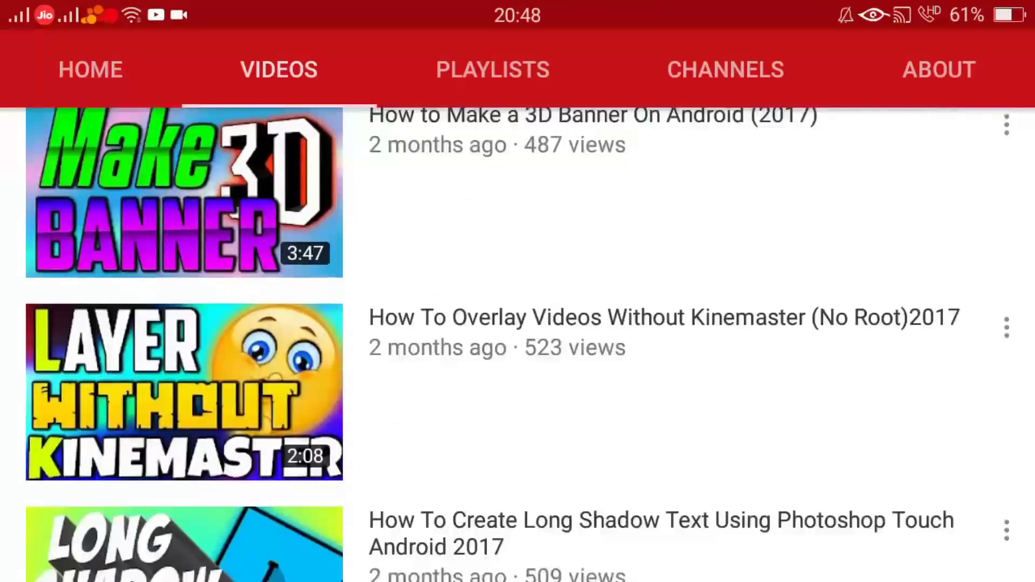
{"action": "left_click_drag", "start_coordinate": [518, 485], "coordinate": [517, 163]}
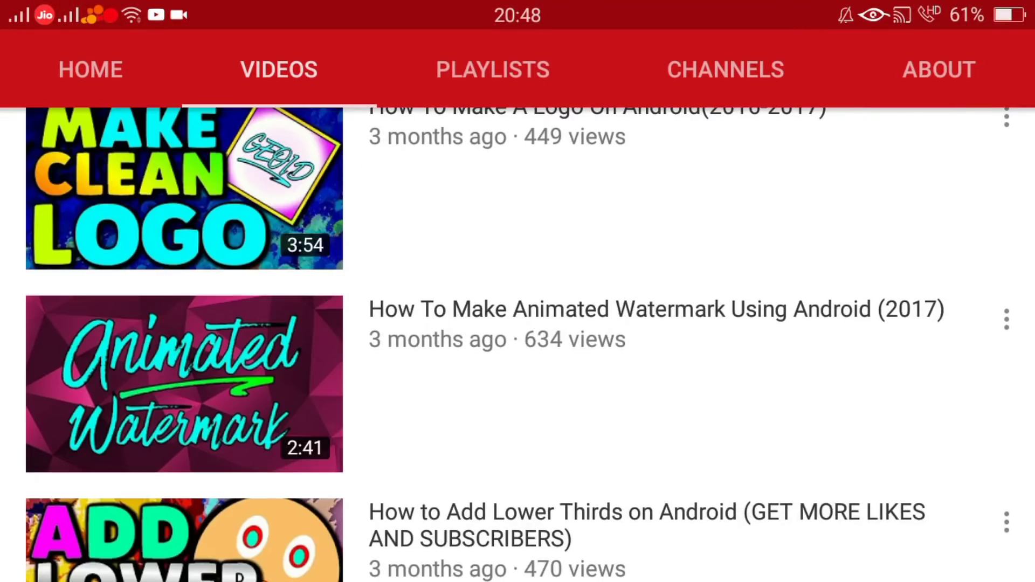
{"action": "left_click_drag", "start_coordinate": [518, 485], "coordinate": [518, 203]}
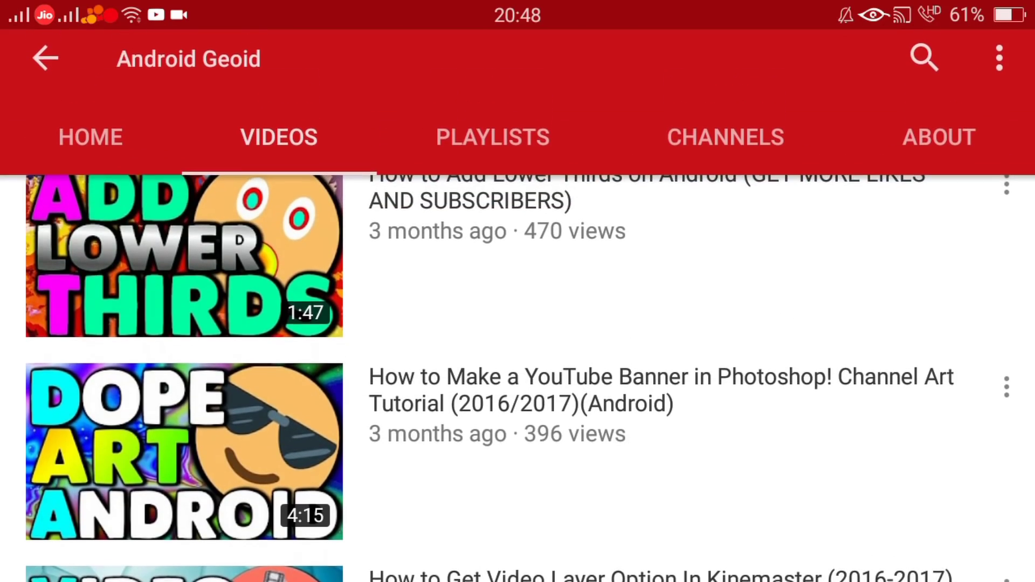
{"action": "left_click_drag", "start_coordinate": [243, 365], "coordinate": [809, 364]}
{"action": "left_click_drag", "start_coordinate": [518, 243], "coordinate": [518, 526]}
{"action": "mouse_move", "coordinate": [517, 485]}
{"action": "left_mouse_down"}
{"action": "mouse_move", "coordinate": [518, 283]}
{"action": "mouse_move", "coordinate": [518, 404]}
{"action": "left_mouse_up"}
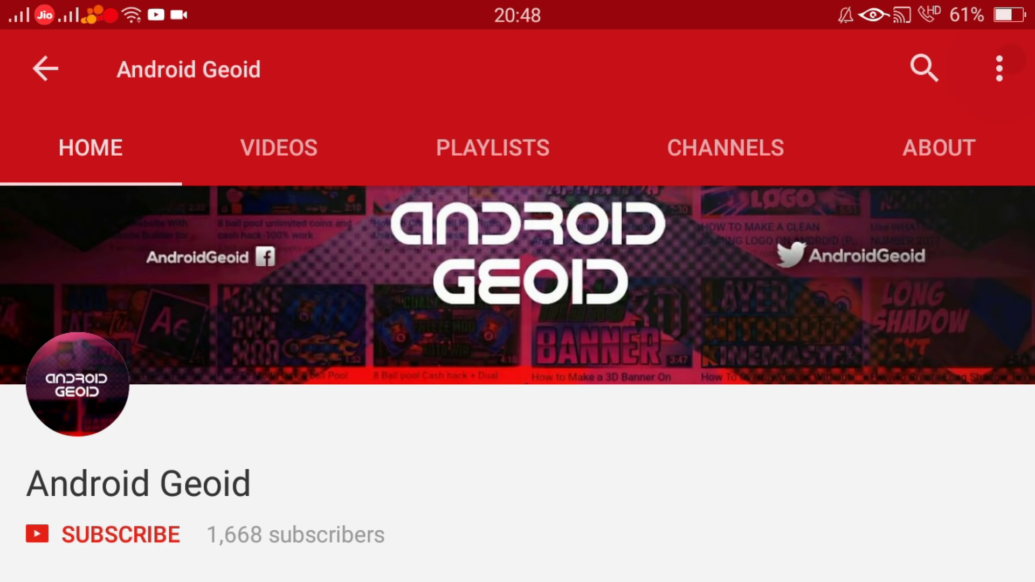
Open the channel's overflow menu and pull down the notification shade to reach Photoshop Touch
{"action": "left_click", "coordinate": [1000, 69]}
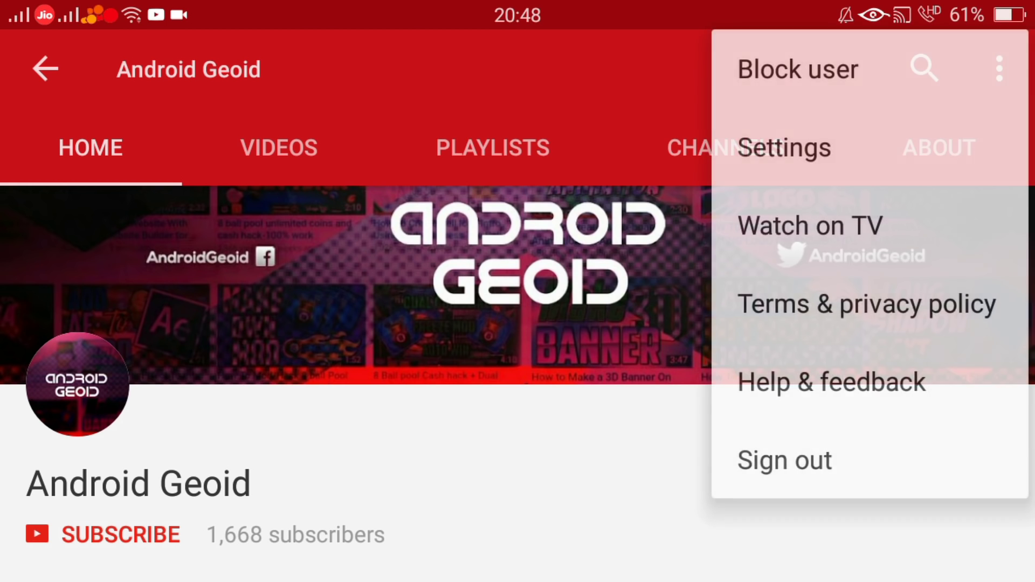
{"action": "left_click_drag", "start_coordinate": [518, 9], "coordinate": [517, 485]}
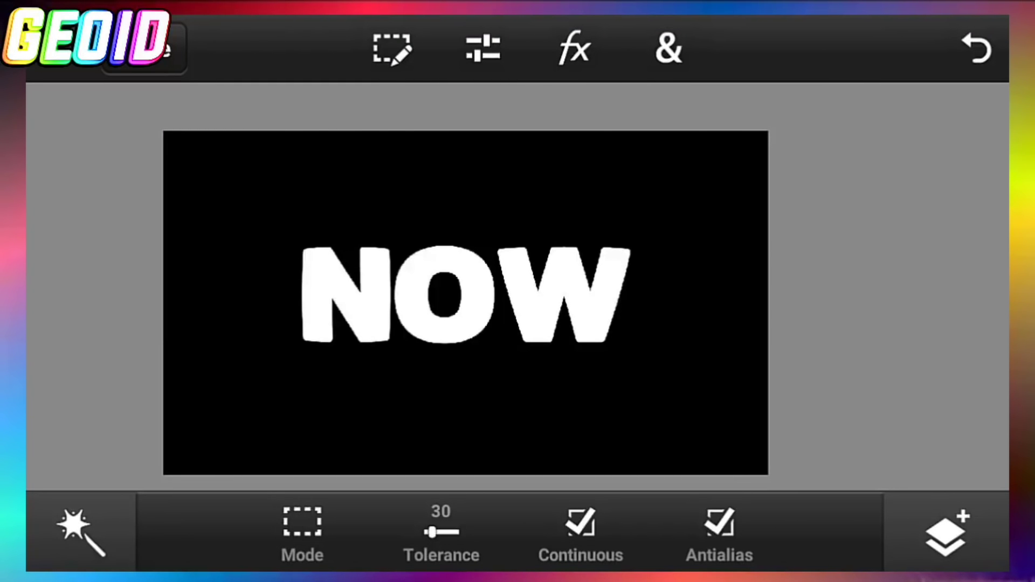
Try transforming the NOW image, cancel it, and select the NOW text layer
{"action": "left_click", "coordinate": [712, 34]}
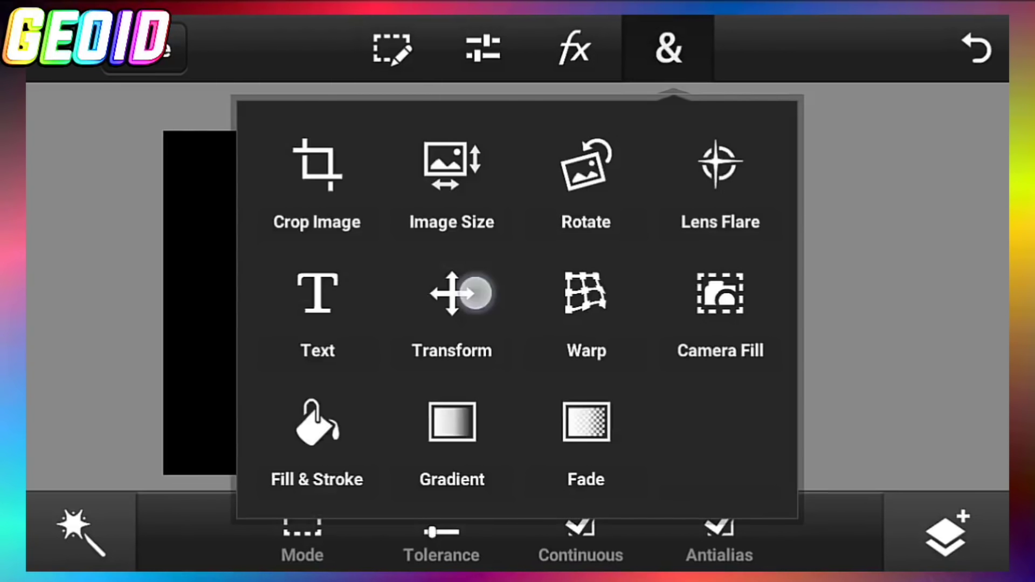
{"action": "left_click", "coordinate": [451, 303]}
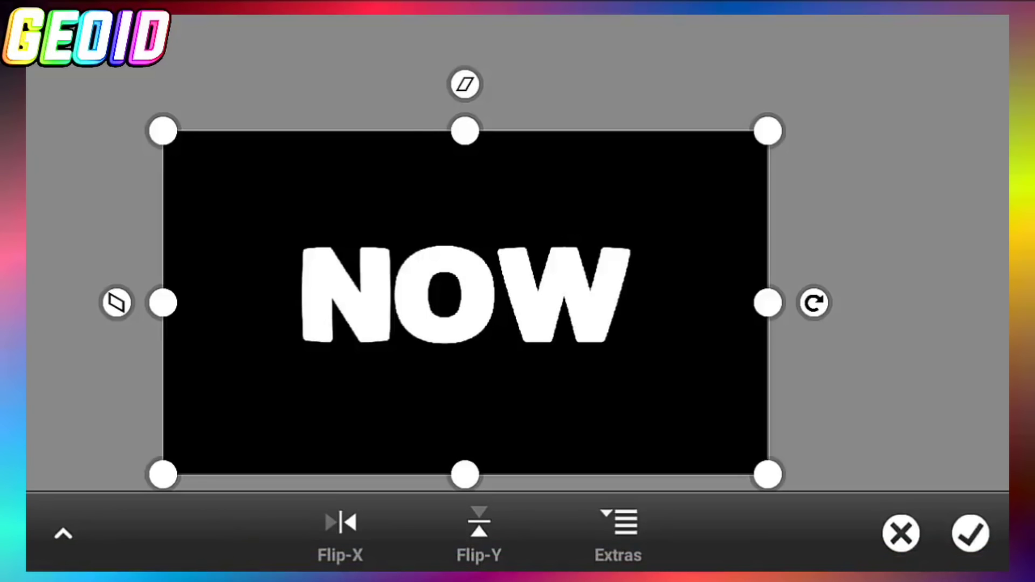
{"action": "left_click_drag", "start_coordinate": [768, 303], "coordinate": [983, 289]}
{"action": "left_click_drag", "start_coordinate": [464, 303], "coordinate": [726, 369]}
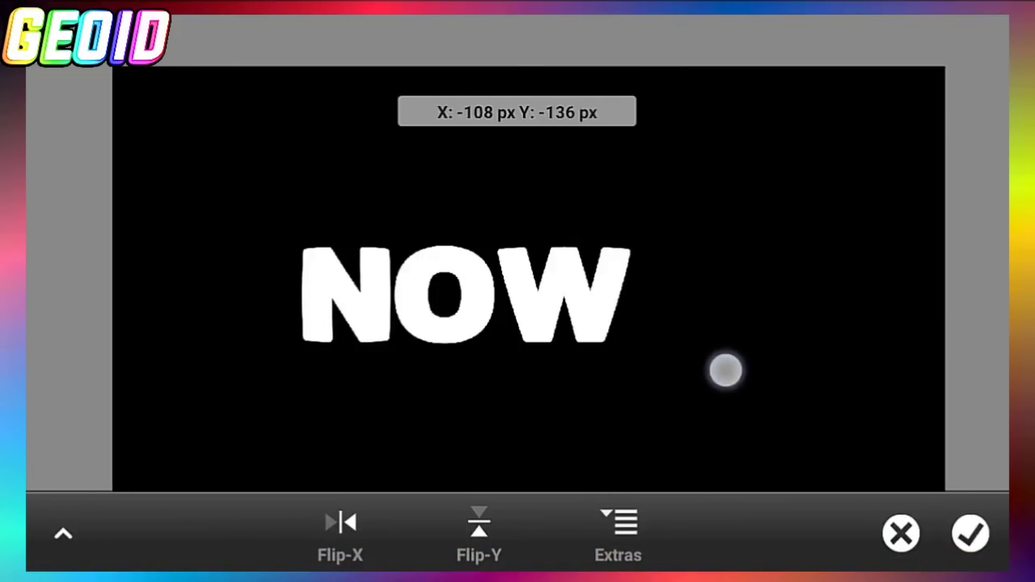
{"action": "left_click", "coordinate": [901, 533]}
{"action": "left_click", "coordinate": [947, 274]}
Scale the NOW text to about 144 percent, centre it on the canvas, and confirm
{"action": "left_click", "coordinate": [669, 48]}
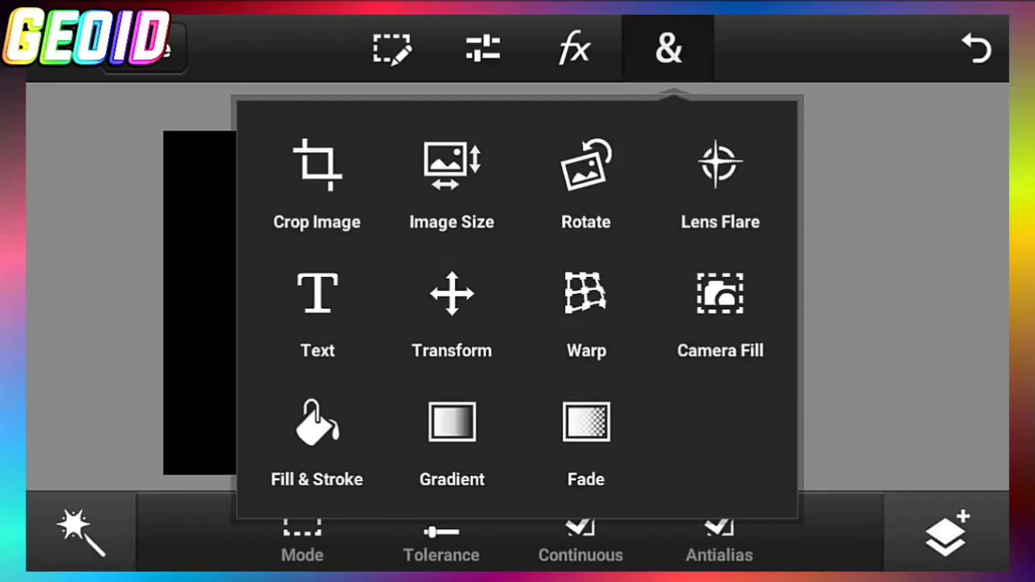
{"action": "left_click", "coordinate": [452, 304]}
{"action": "left_click_drag", "start_coordinate": [636, 347], "coordinate": [825, 422]}
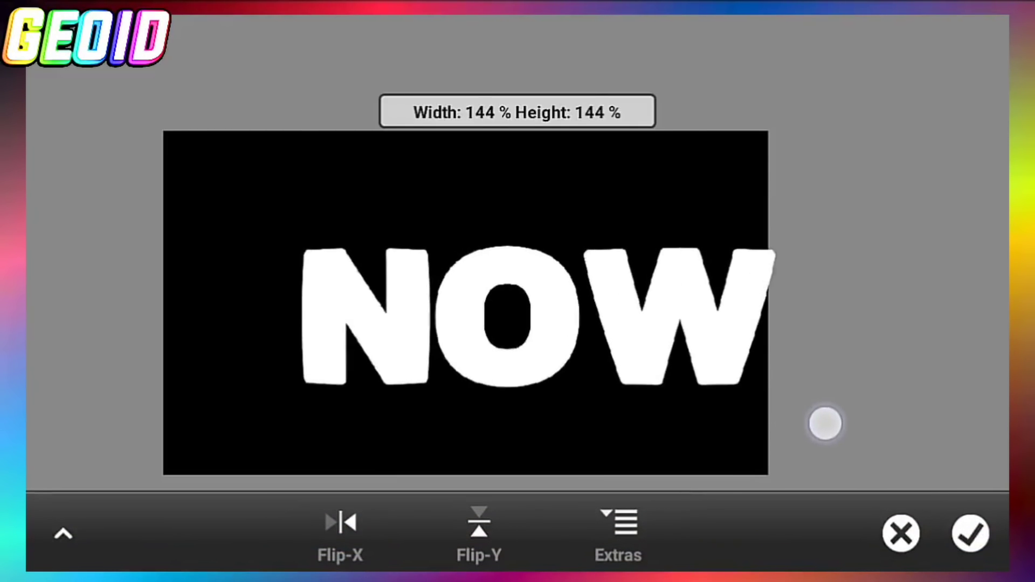
{"action": "left_click_drag", "start_coordinate": [913, 380], "coordinate": [870, 365]}
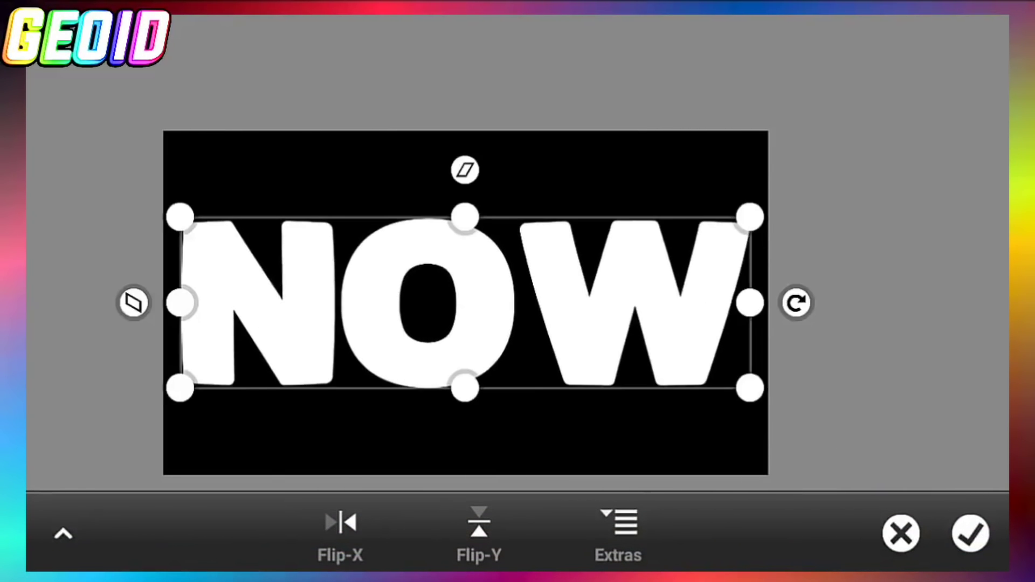
{"action": "left_click_drag", "start_coordinate": [728, 377], "coordinate": [716, 364]}
{"action": "left_click_drag", "start_coordinate": [800, 394], "coordinate": [832, 401]}
{"action": "left_click", "coordinate": [971, 534]}
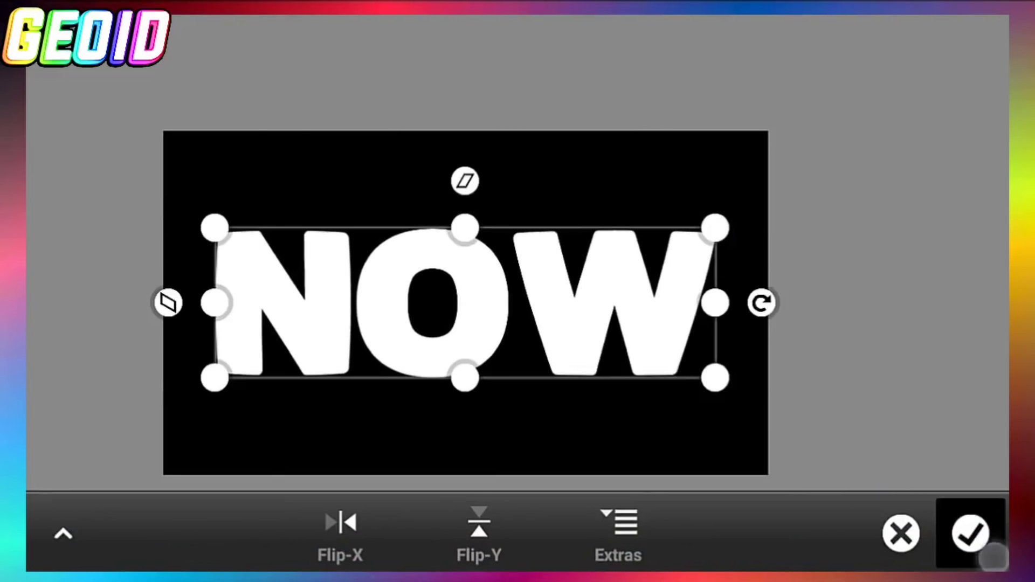
{"action": "left_click", "coordinate": [393, 49]}
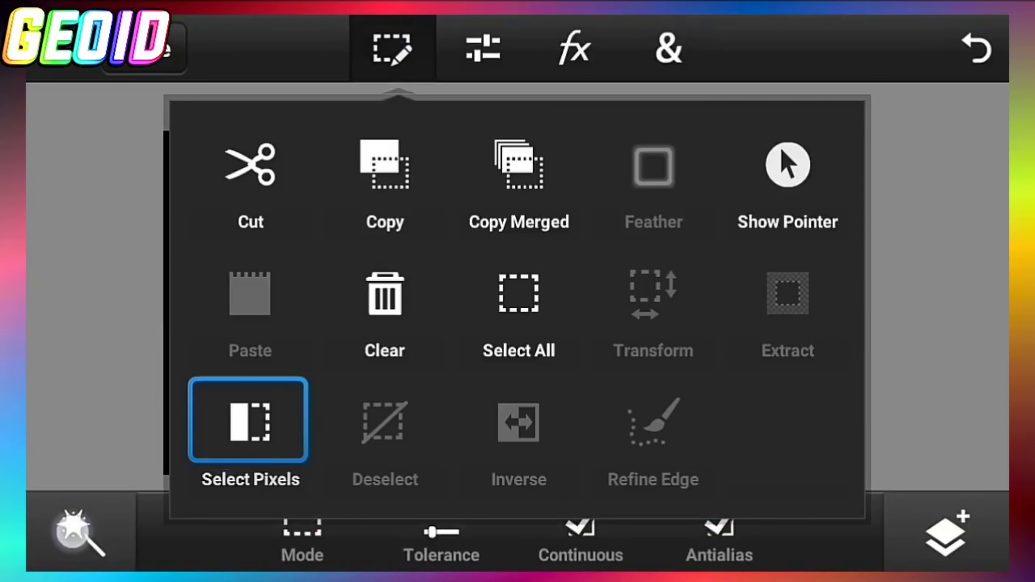
Select the NOW text pixels and set the Eraser to brush size 15 for cutting stripes
{"action": "left_click", "coordinate": [249, 433]}
{"action": "left_click", "coordinate": [77, 532]}
{"action": "left_click", "coordinate": [81, 348]}
{"action": "left_click", "coordinate": [81, 276]}
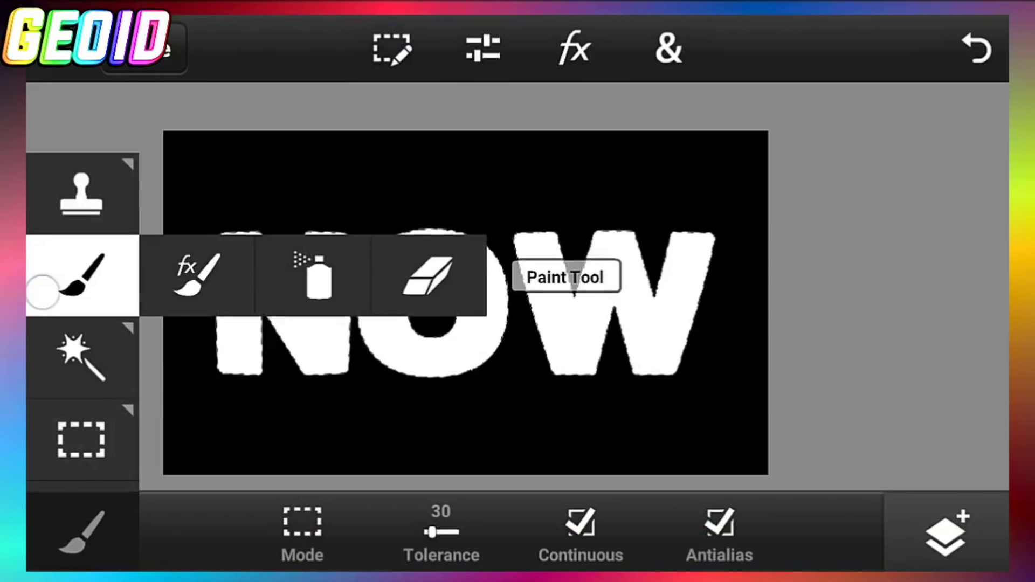
{"action": "left_click", "coordinate": [315, 275]}
{"action": "left_click", "coordinate": [428, 275]}
{"action": "left_click", "coordinate": [465, 324]}
{"action": "left_click", "coordinate": [374, 534]}
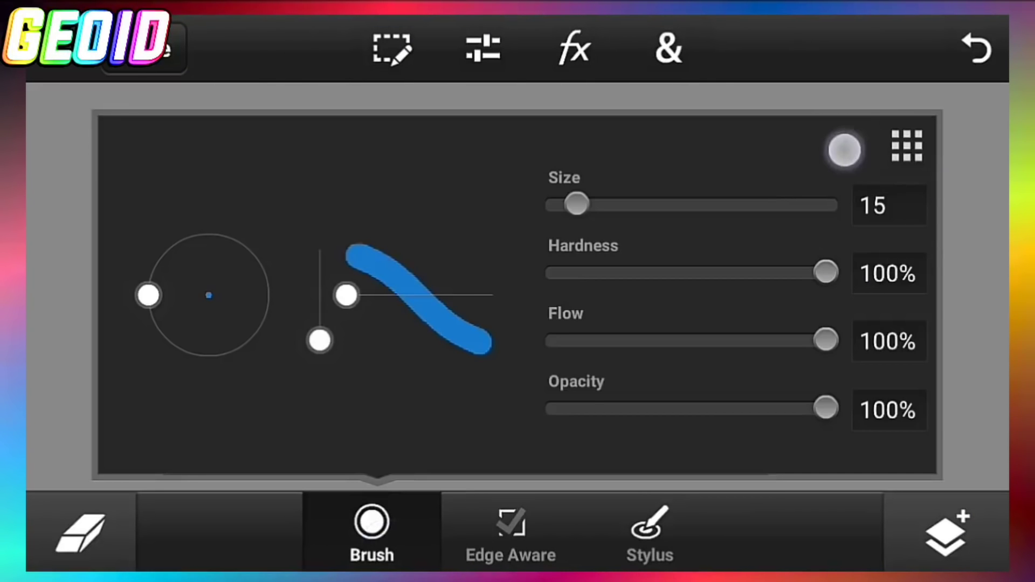
{"action": "left_click", "coordinate": [465, 323]}
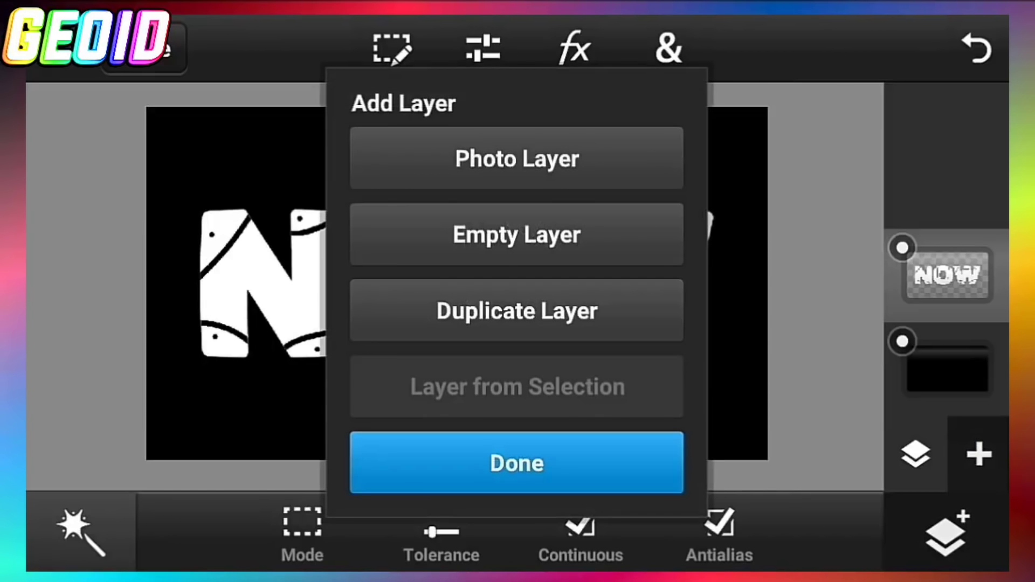
Duplicate the NOW layer and apply a Bevel with Blur 8, Distance 4, angle about 91°
{"action": "left_click", "coordinate": [638, 331]}
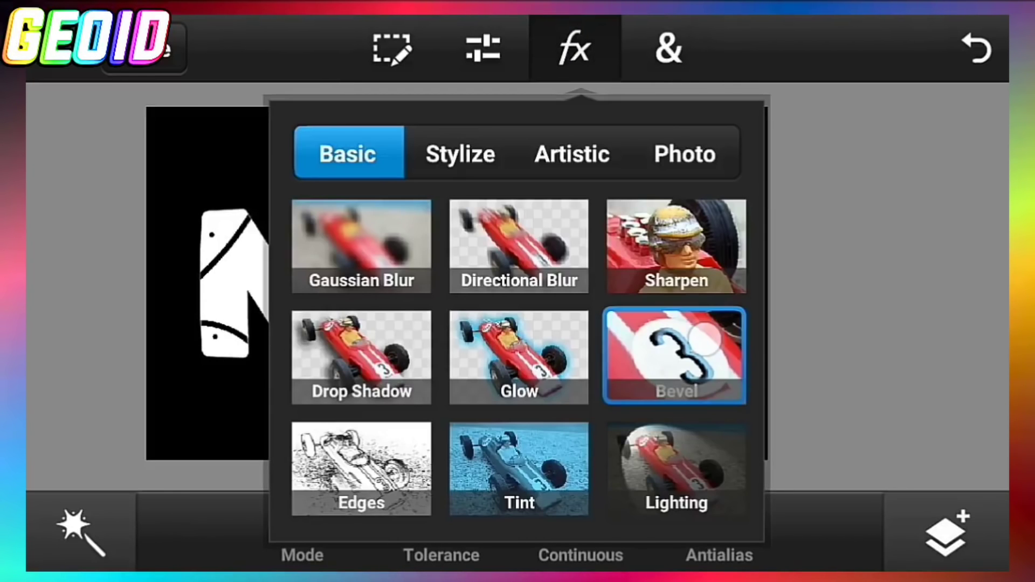
{"action": "left_click", "coordinate": [709, 343]}
{"action": "left_click", "coordinate": [598, 505]}
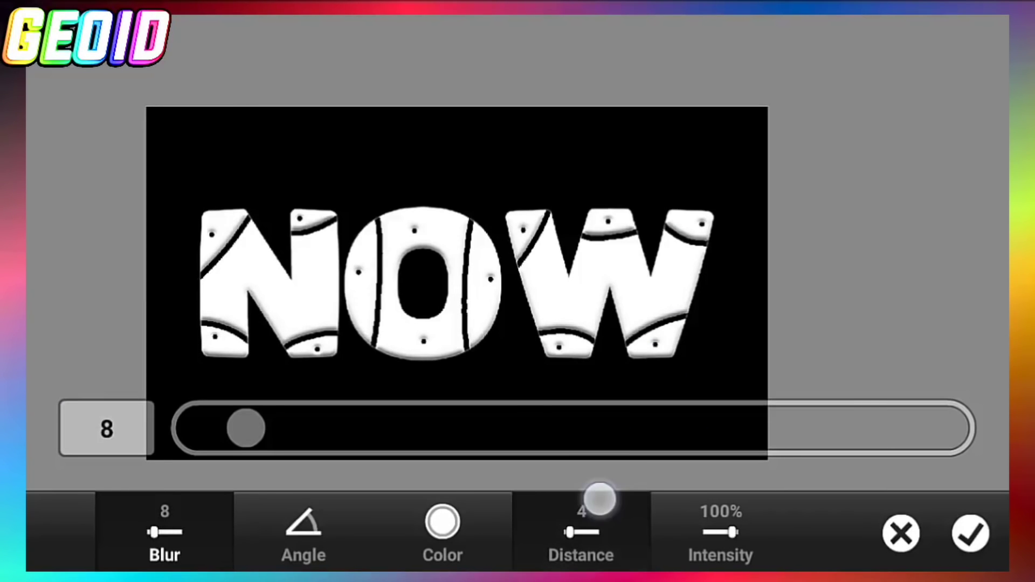
{"action": "left_click", "coordinate": [581, 530]}
{"action": "left_click", "coordinate": [614, 534]}
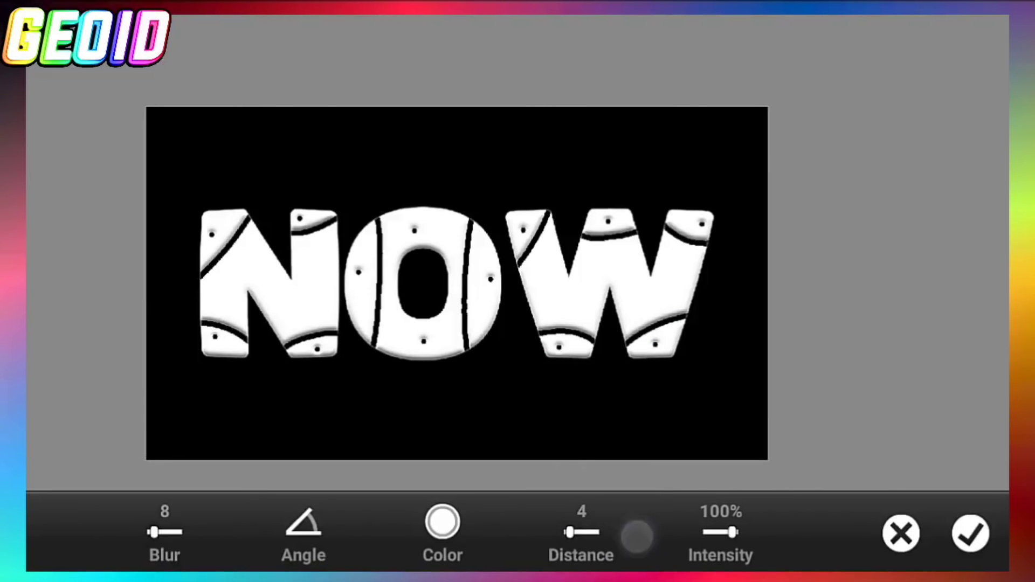
{"action": "left_click", "coordinate": [720, 525]}
{"action": "left_click", "coordinate": [303, 530]}
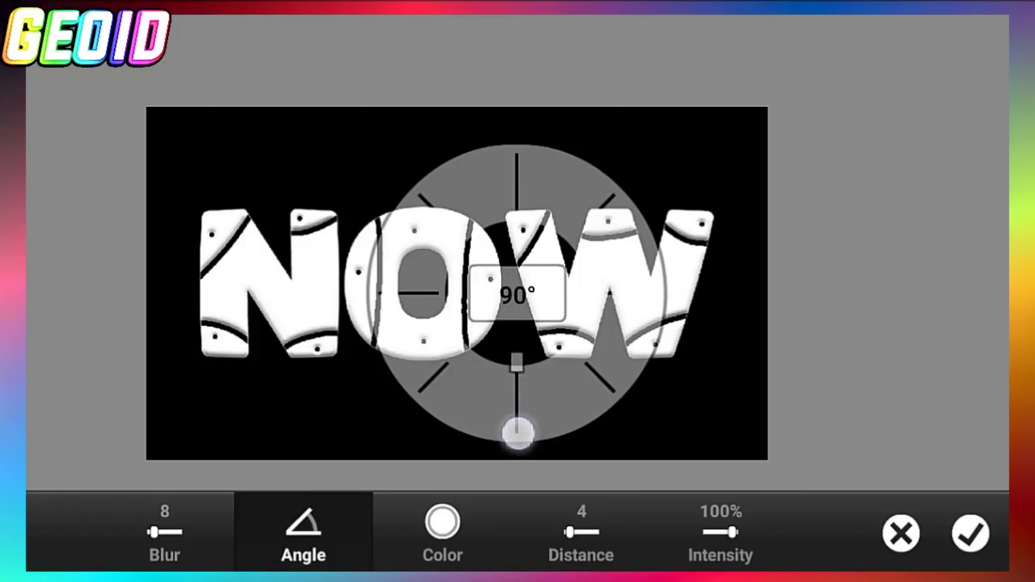
{"action": "left_click", "coordinate": [971, 532]}
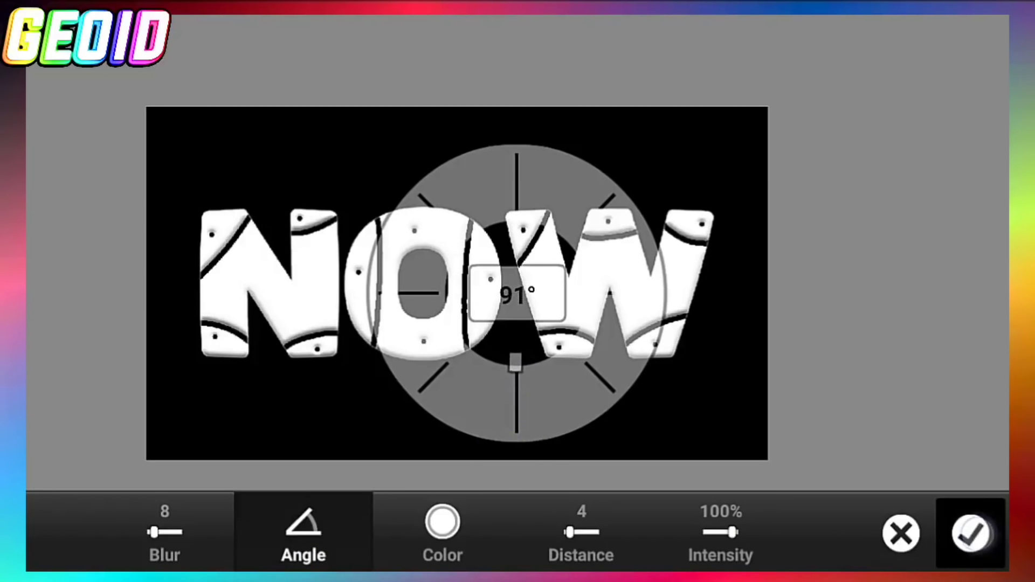
{"action": "left_click", "coordinate": [575, 49]}
{"action": "left_click", "coordinate": [688, 356]}
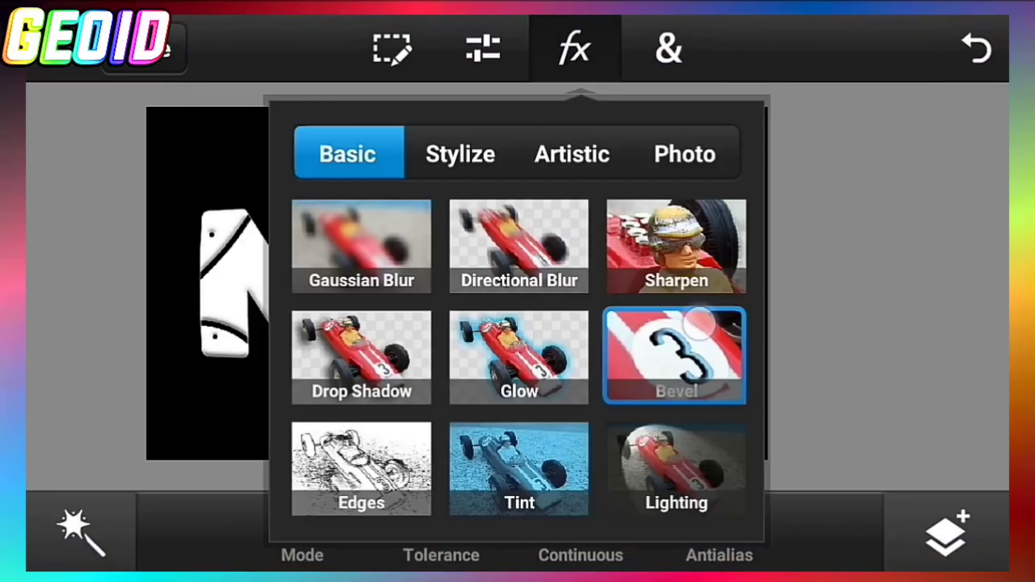
Duplicate the bevelled NOW layer from the layers list
{"action": "left_click", "coordinate": [946, 538]}
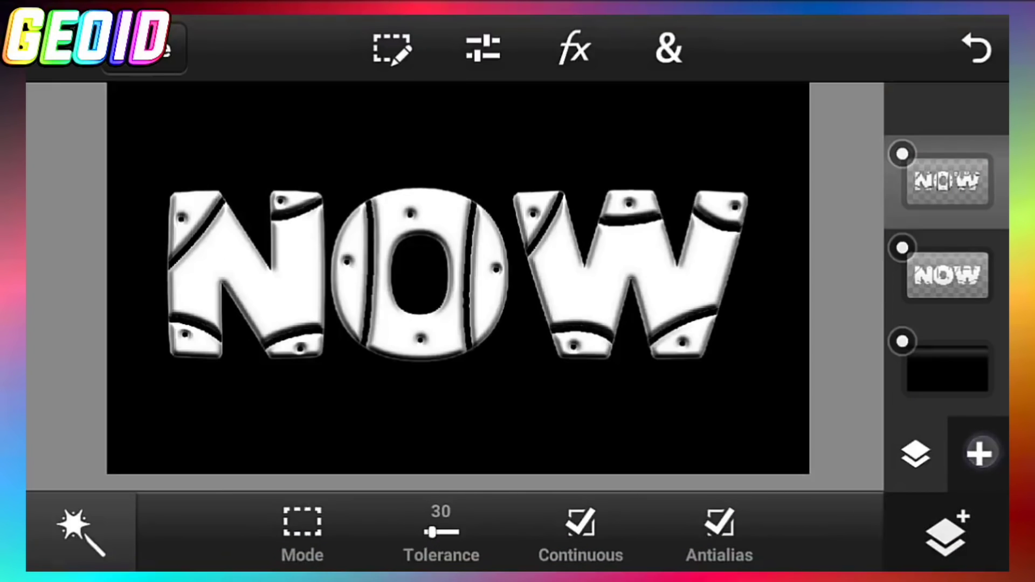
{"action": "left_click", "coordinate": [982, 451]}
{"action": "left_click", "coordinate": [516, 312]}
Magic-wand select the N's corner sections and tint them green
{"action": "left_click", "coordinate": [516, 463]}
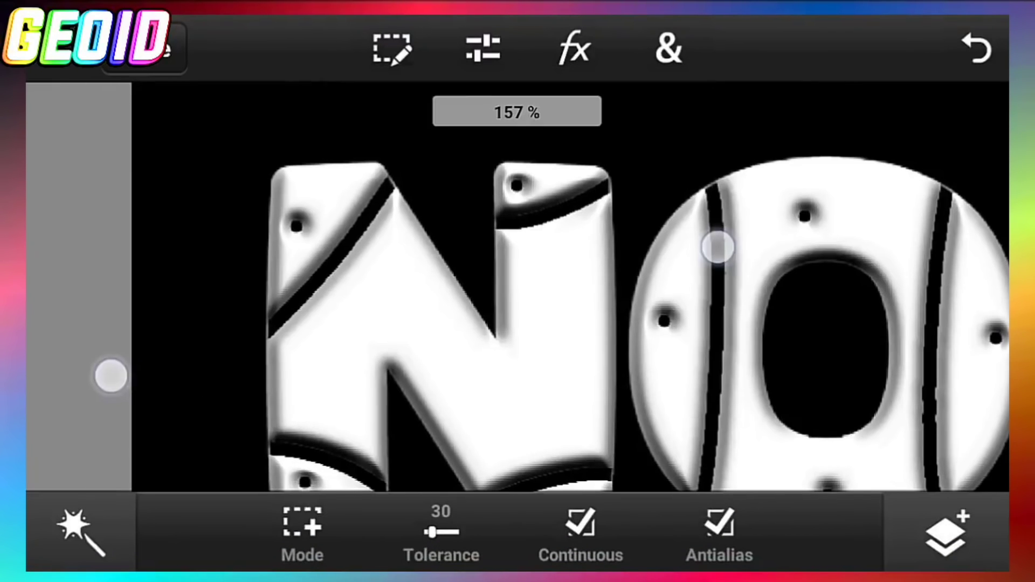
{"action": "left_click", "coordinate": [441, 534]}
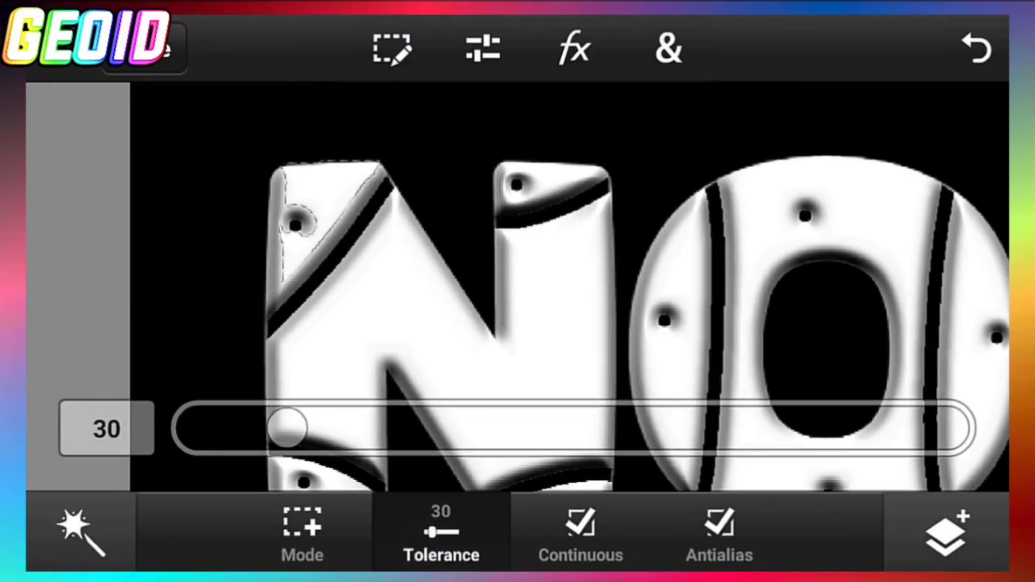
{"action": "left_click", "coordinate": [575, 49]}
{"action": "left_click", "coordinate": [517, 461]}
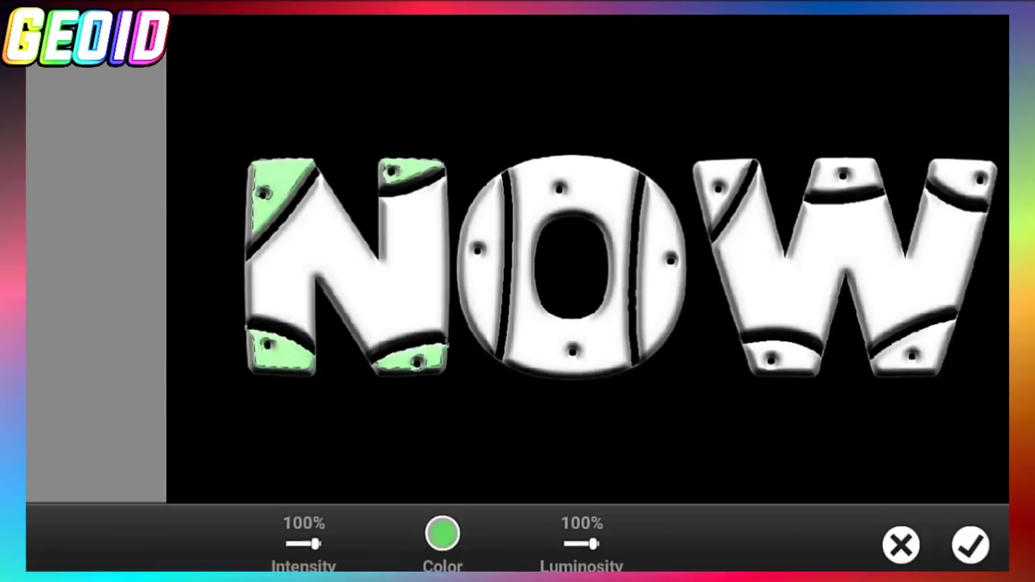
{"action": "left_click", "coordinate": [970, 534]}
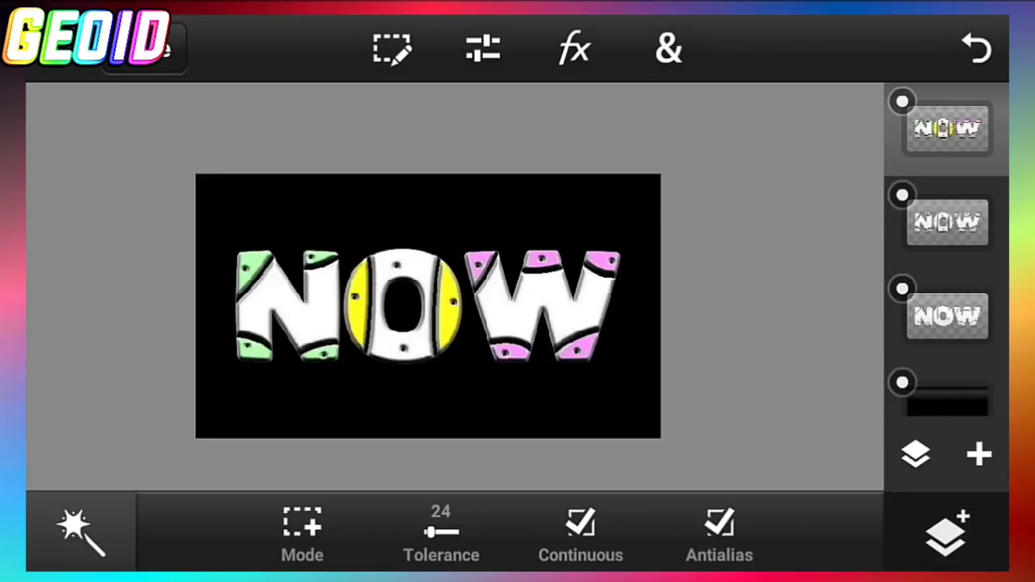
Fill the selected letter shapes with the white colour swatch using Fill & Stroke
{"action": "left_click", "coordinate": [980, 456]}
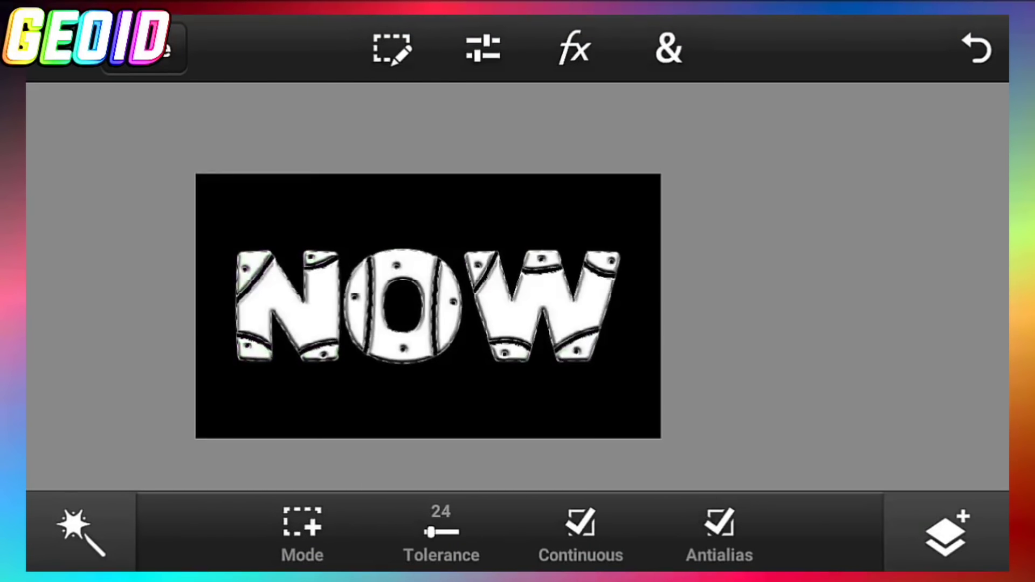
{"action": "left_click", "coordinate": [575, 48]}
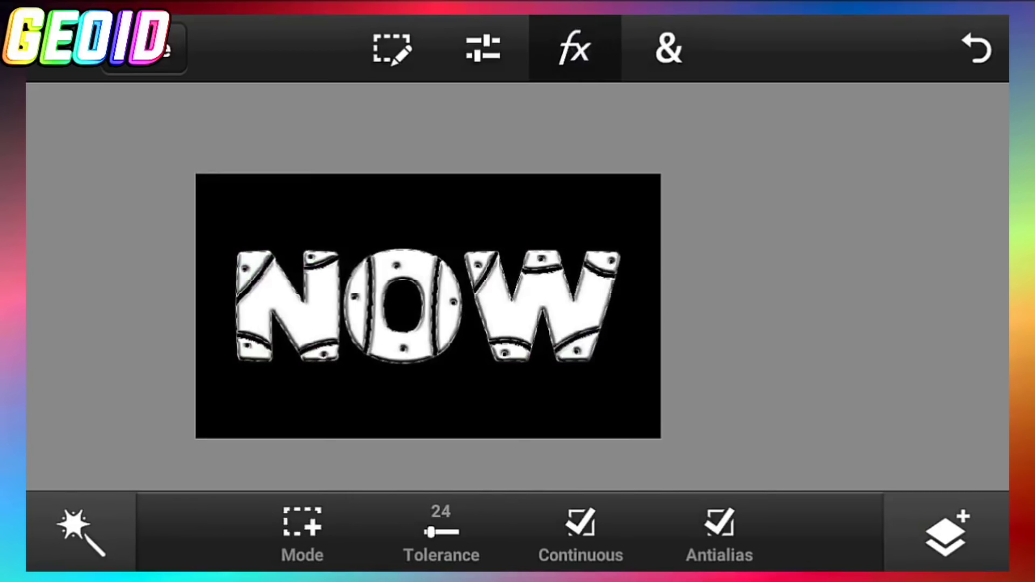
{"action": "left_click", "coordinate": [670, 48]}
{"action": "left_click", "coordinate": [316, 433]}
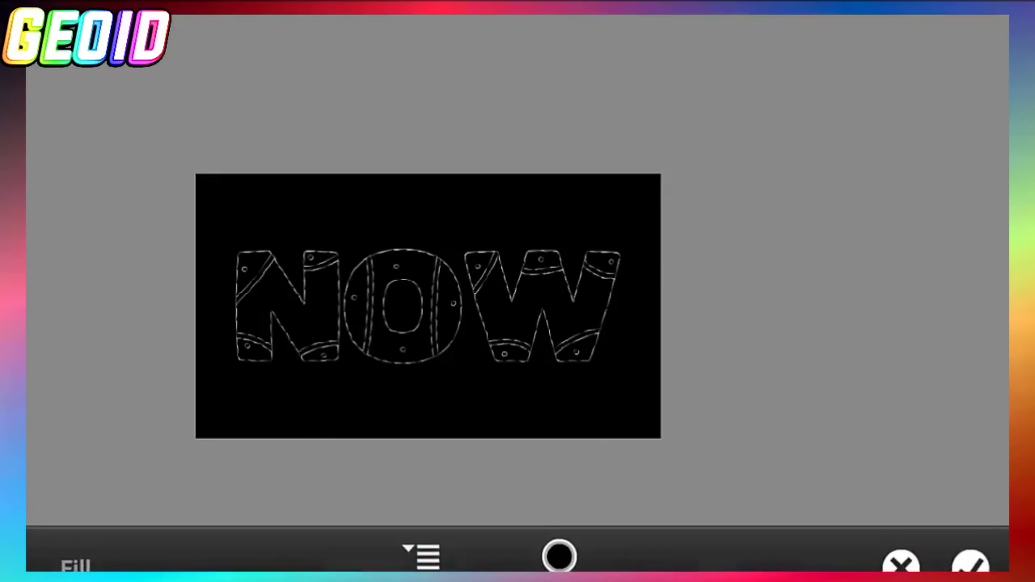
{"action": "left_click", "coordinate": [559, 533]}
{"action": "left_click", "coordinate": [551, 432]}
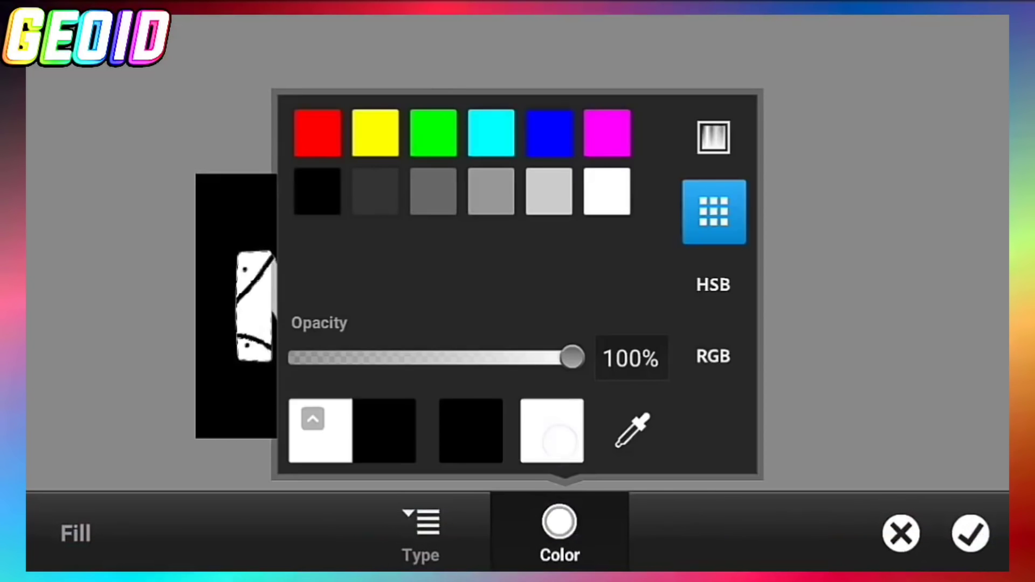
{"action": "left_click", "coordinate": [969, 533]}
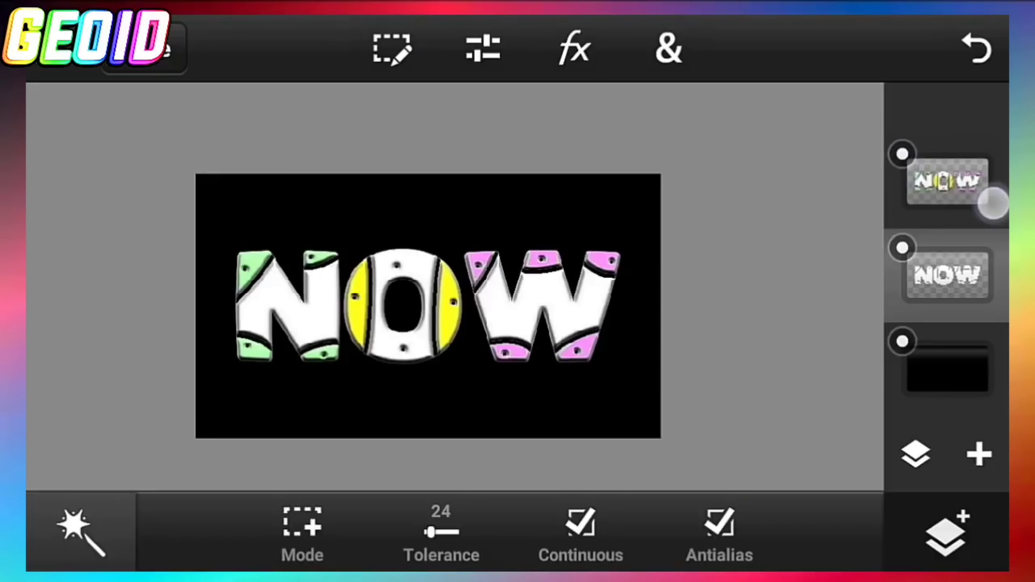
Add a new empty layer above the top NOW layer
{"action": "left_click", "coordinate": [946, 182]}
{"action": "left_click", "coordinate": [979, 456]}
{"action": "left_click", "coordinate": [414, 324]}
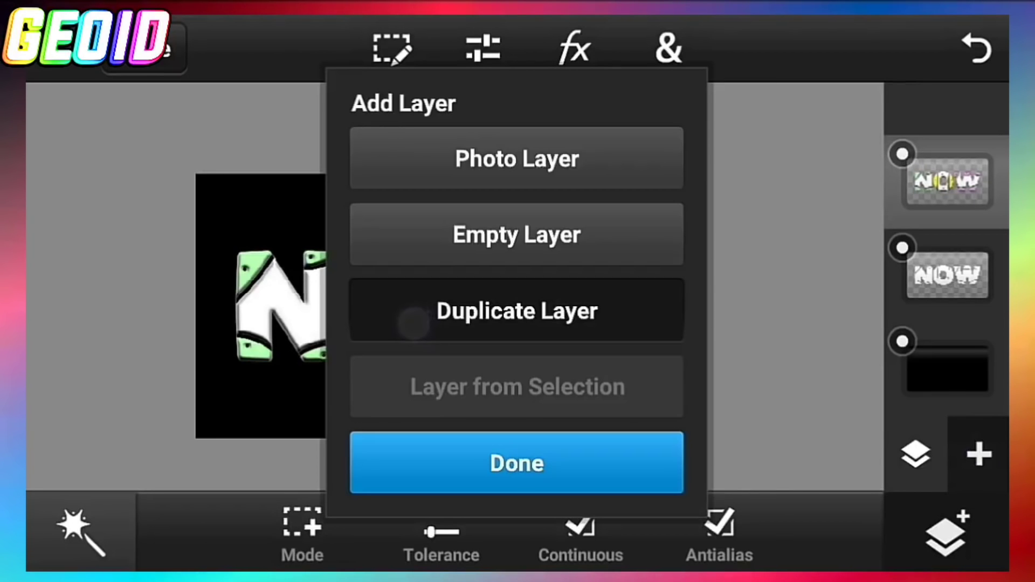
{"action": "left_click", "coordinate": [393, 47]}
{"action": "left_click", "coordinate": [954, 534]}
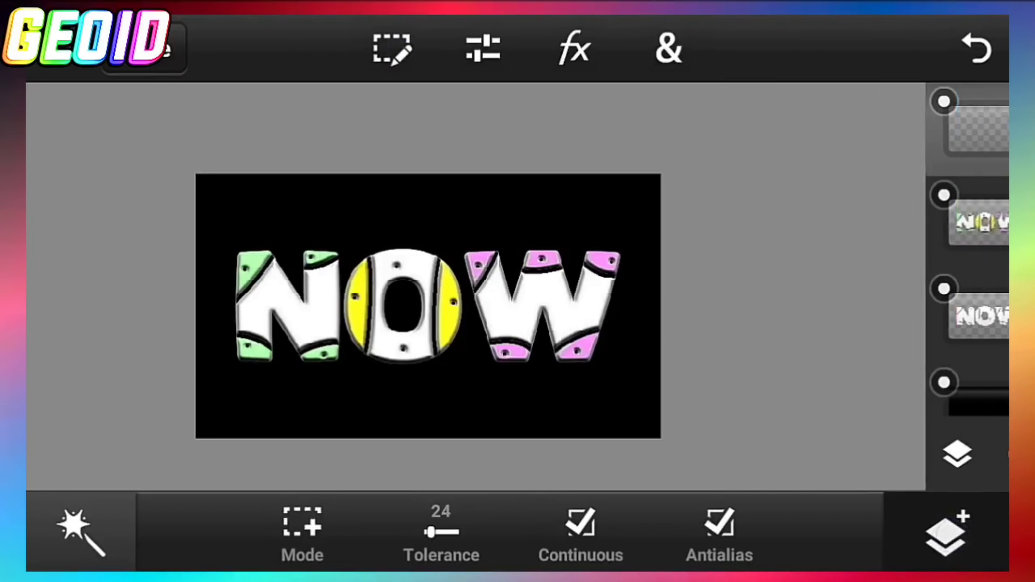
Load a Select Pixels selection from the tinted NOW layer, then return to the layers
{"action": "left_click", "coordinate": [957, 224]}
{"action": "left_click", "coordinate": [393, 47]}
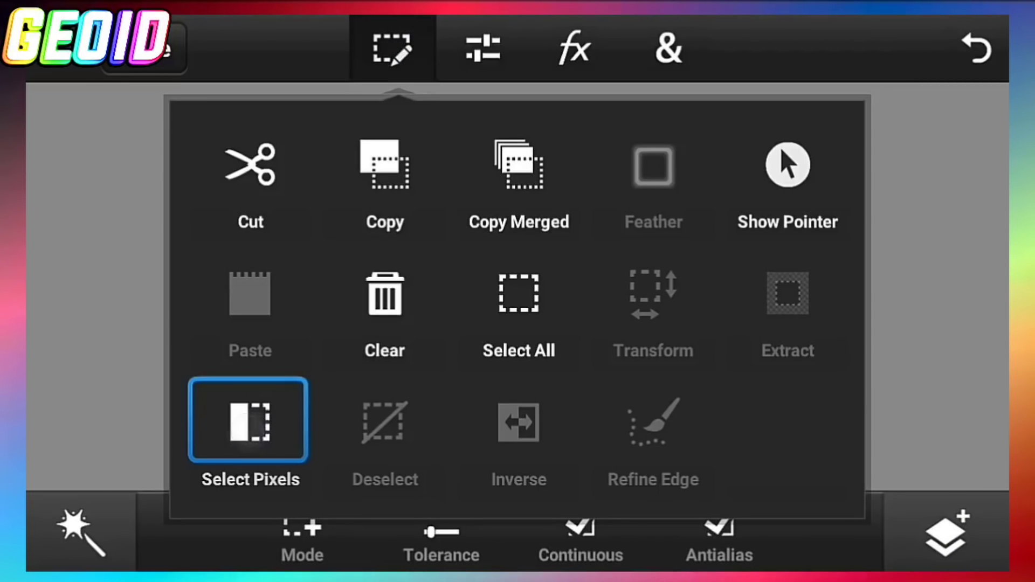
{"action": "left_click", "coordinate": [251, 428]}
{"action": "left_click", "coordinate": [669, 47]}
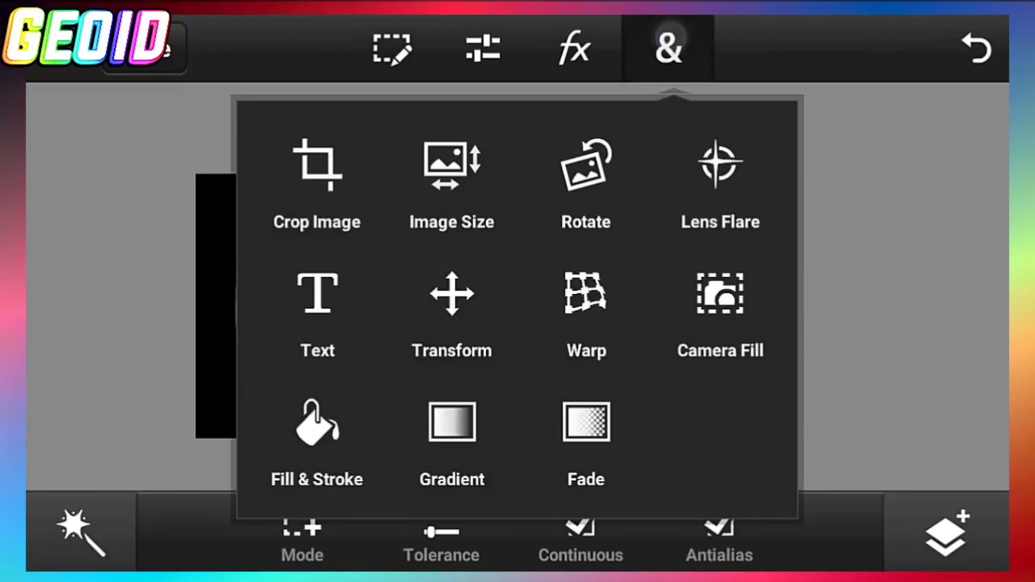
{"action": "left_click", "coordinate": [954, 534]}
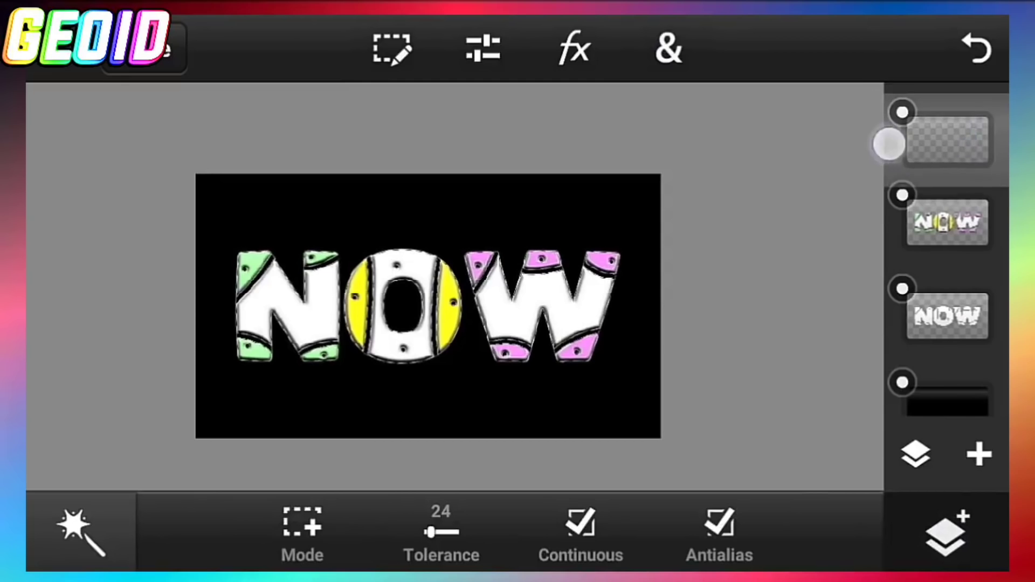
Start a Gradient fill on the empty top layer using the rainbow preset
{"action": "left_click_drag", "start_coordinate": [906, 102], "coordinate": [976, 102]}
{"action": "left_click", "coordinate": [679, 48]}
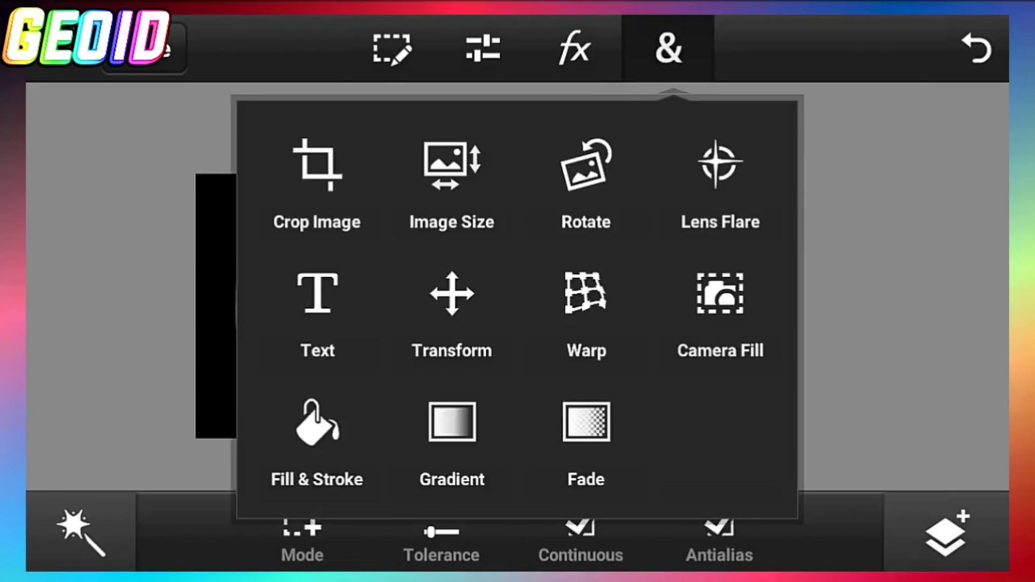
{"action": "left_click", "coordinate": [486, 462]}
{"action": "left_click_drag", "start_coordinate": [728, 534], "coordinate": [243, 533]}
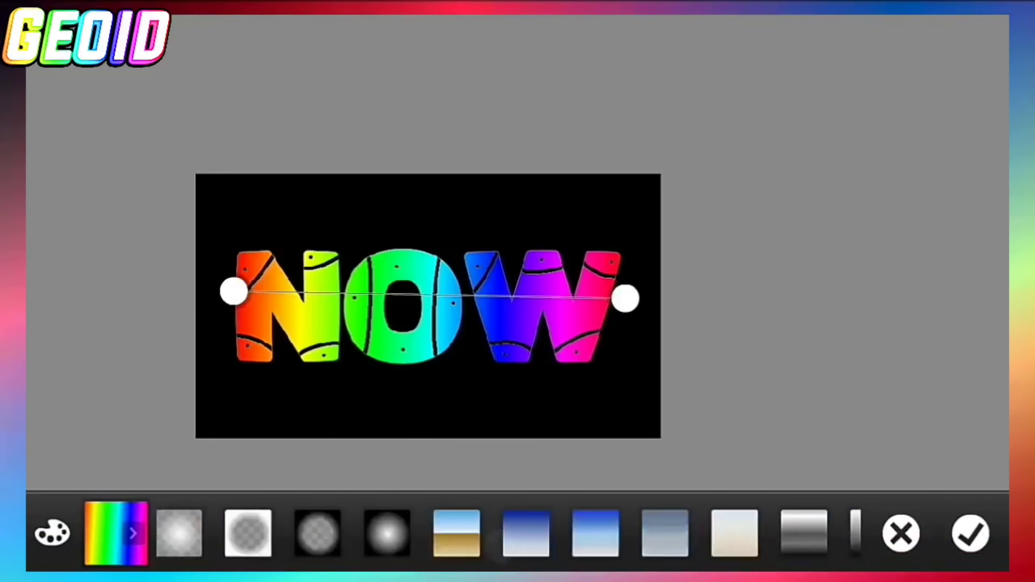
{"action": "left_click_drag", "start_coordinate": [486, 534], "coordinate": [566, 534]}
{"action": "left_click", "coordinate": [825, 532]}
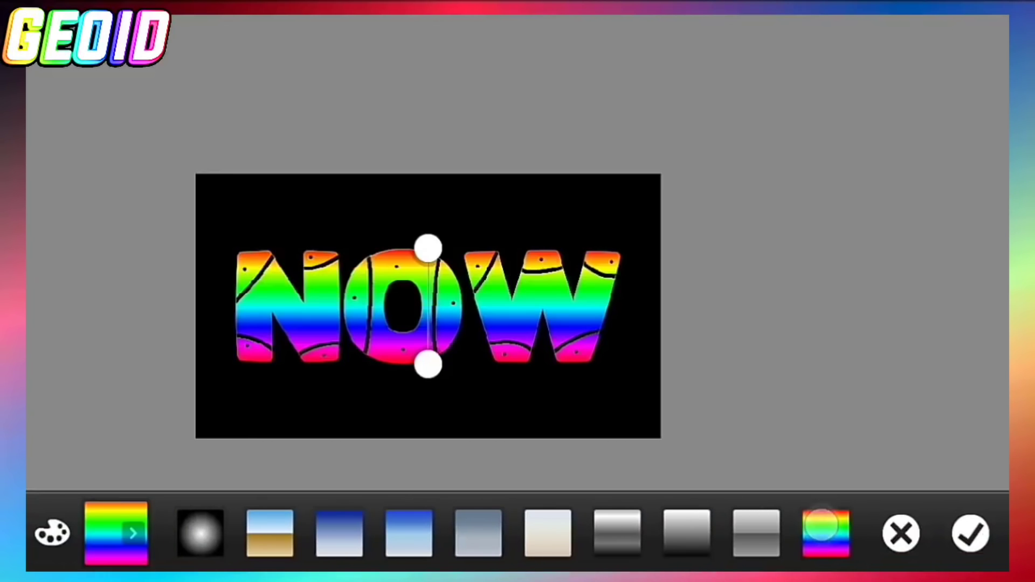
Stretch the rainbow gradient level from left of the N to right of the W and apply
{"action": "left_click_drag", "start_coordinate": [430, 365], "coordinate": [608, 317]}
{"action": "left_click_drag", "start_coordinate": [428, 247], "coordinate": [239, 285]}
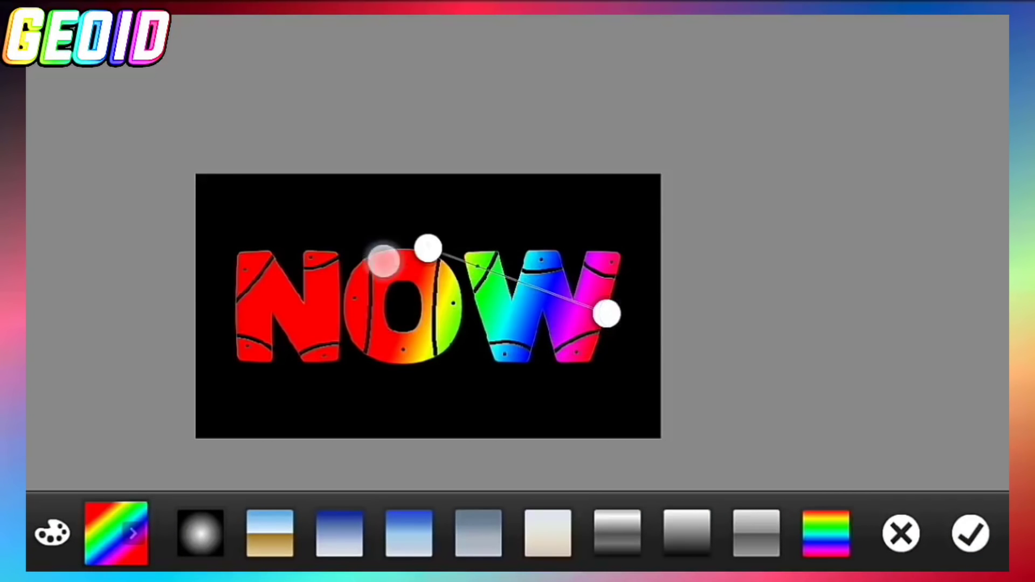
{"action": "left_click_drag", "start_coordinate": [611, 313], "coordinate": [627, 293]}
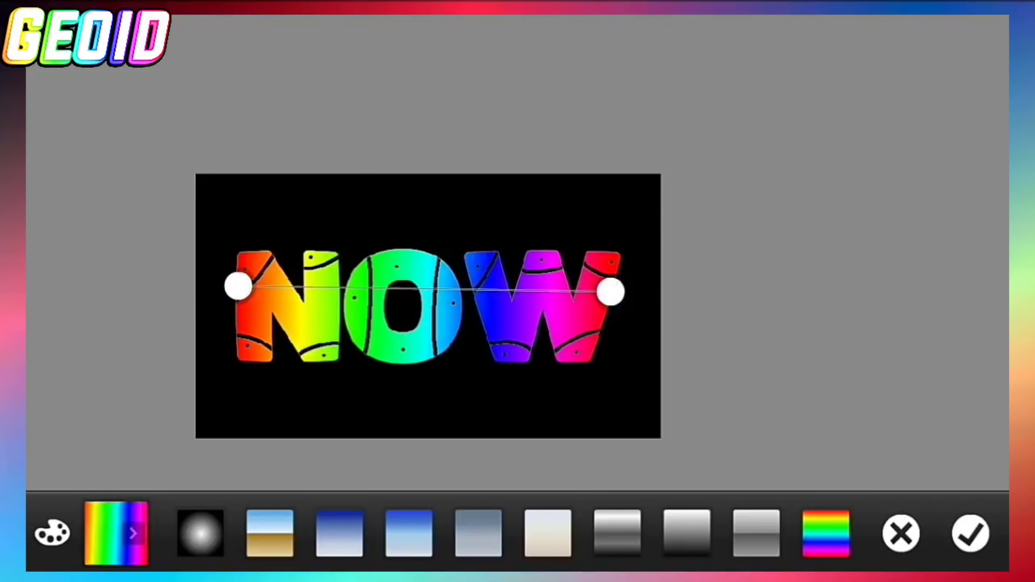
{"action": "left_click_drag", "start_coordinate": [237, 284], "coordinate": [227, 301]}
{"action": "left_click", "coordinate": [970, 533]}
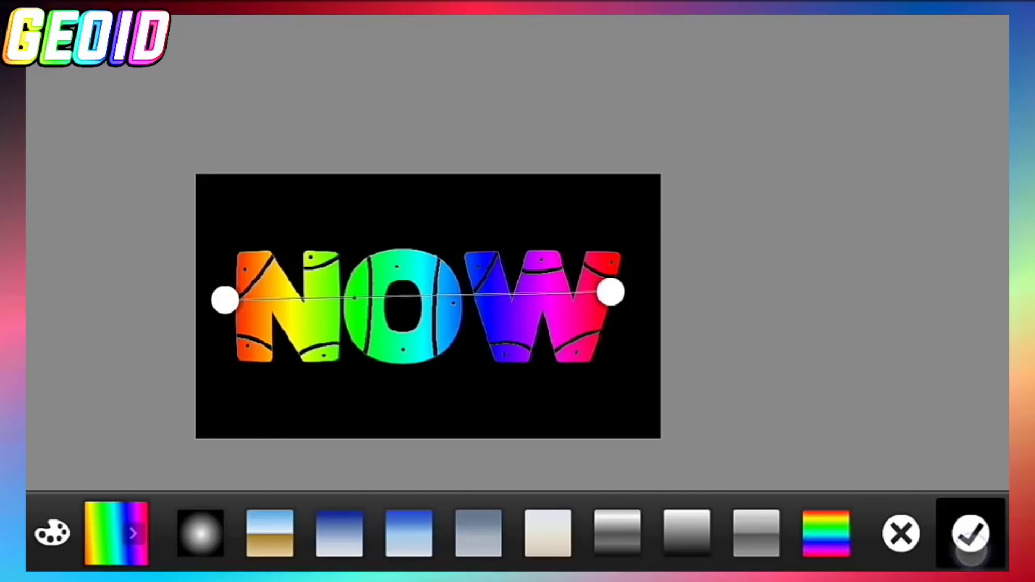
Deselect the letters and apply a Gaussian Blur of 128 to the rainbow layer
{"action": "left_click", "coordinate": [860, 418]}
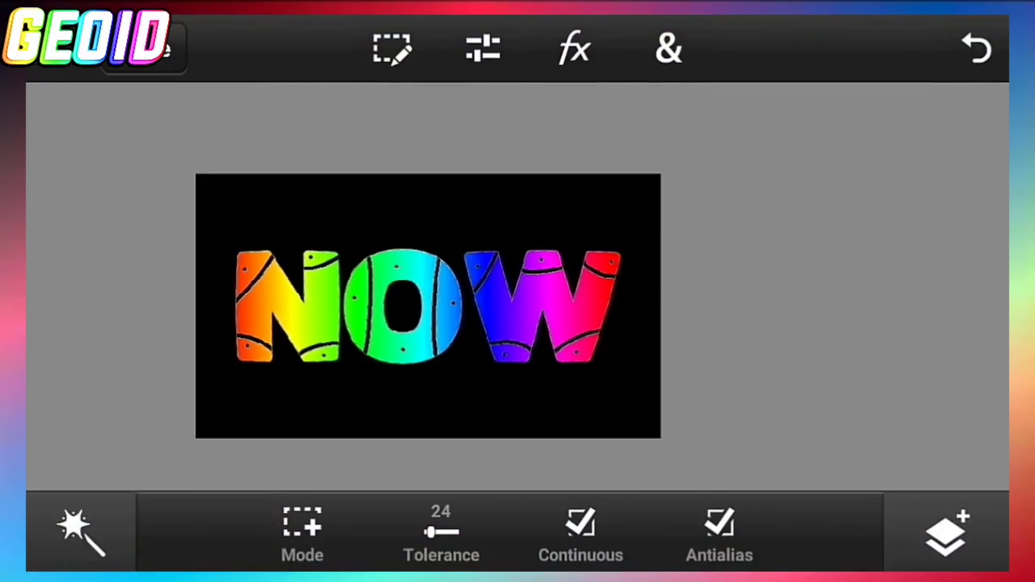
{"action": "left_click", "coordinate": [948, 532]}
{"action": "left_click", "coordinate": [913, 452]}
{"action": "left_click", "coordinate": [947, 130]}
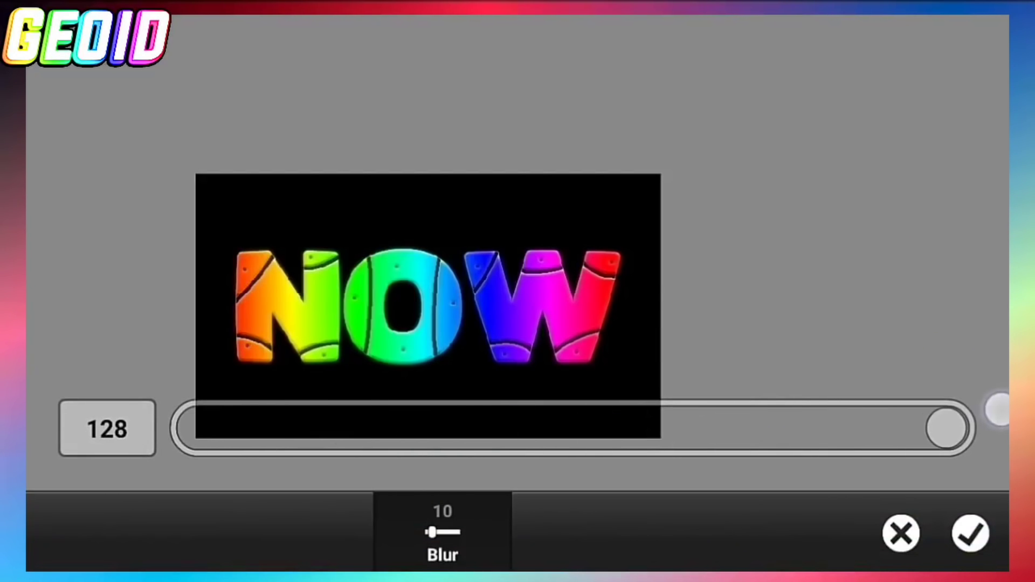
{"action": "left_click", "coordinate": [970, 533]}
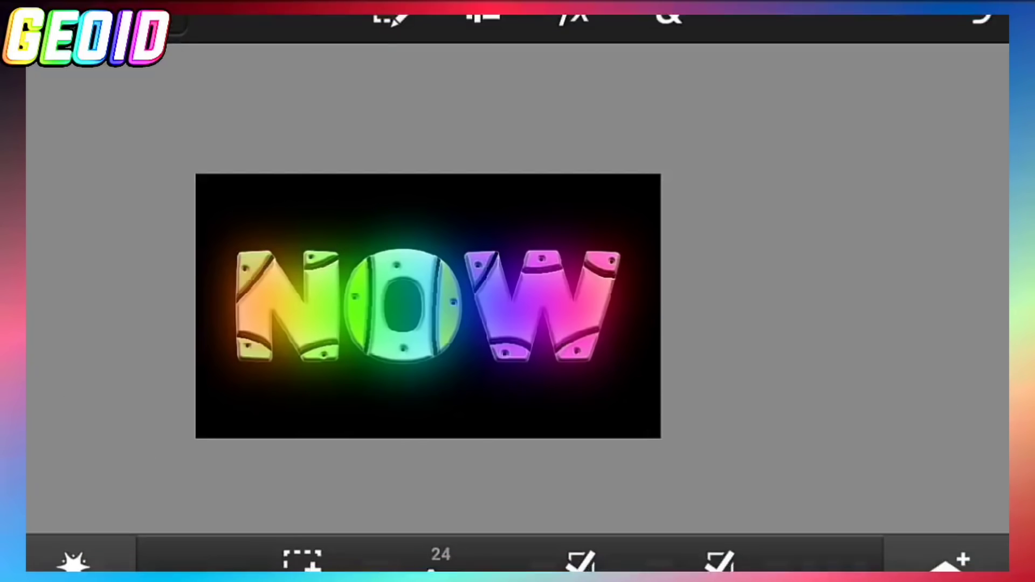
{"action": "left_click", "coordinate": [914, 473]}
Switch the rainbow glow layer's blend mode to Linear Dodge (Add)
{"action": "left_click", "coordinate": [824, 458]}
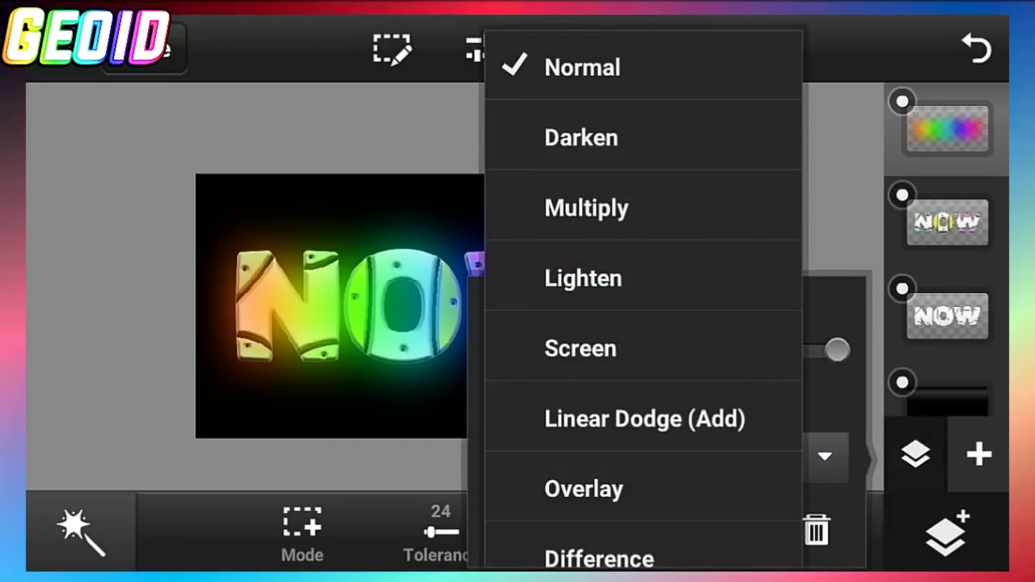
{"action": "left_click", "coordinate": [724, 416]}
{"action": "left_click", "coordinate": [785, 184]}
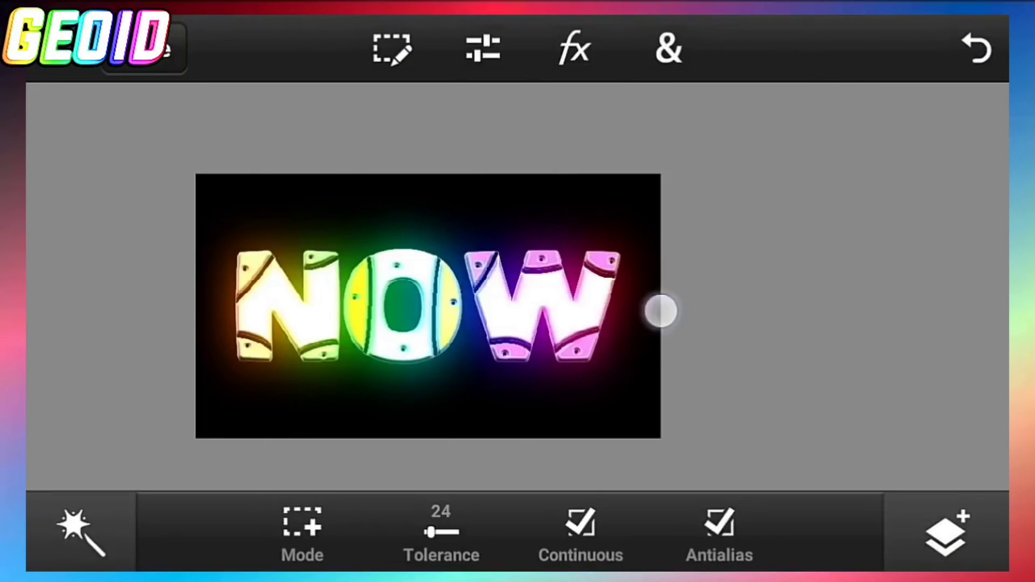
{"action": "scroll", "coordinate": [493, 316], "scroll_direction": "up", "scroll_amount": 5}
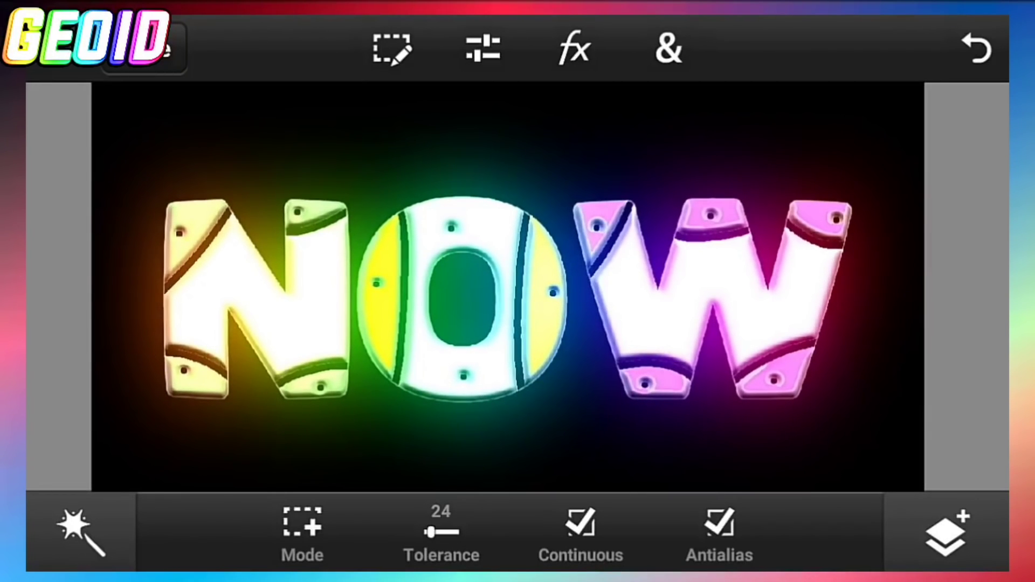
{"action": "scroll", "coordinate": [493, 316], "scroll_direction": "down", "scroll_amount": 3}
{"action": "left_click", "coordinate": [946, 532]}
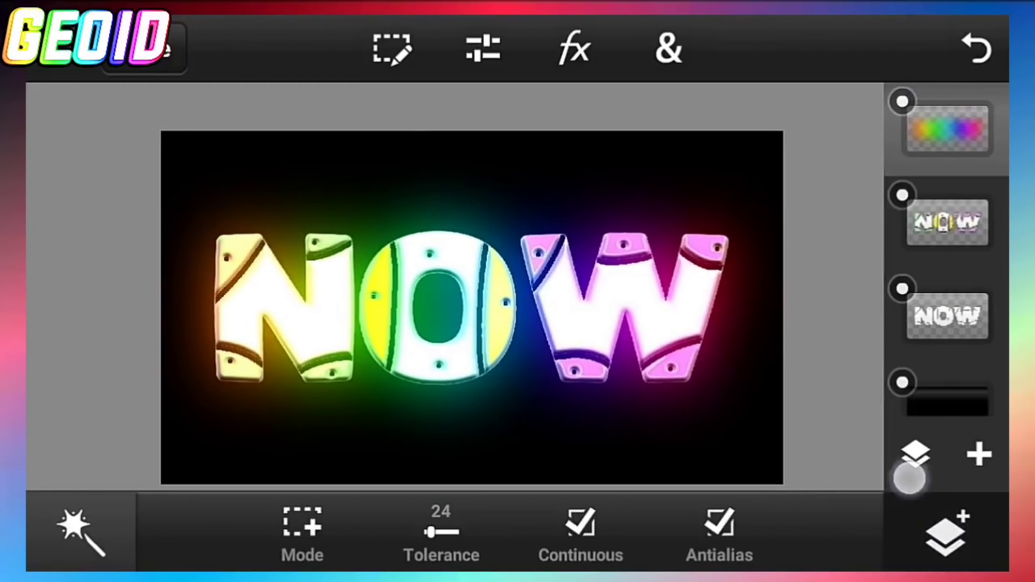
{"action": "left_click", "coordinate": [914, 460]}
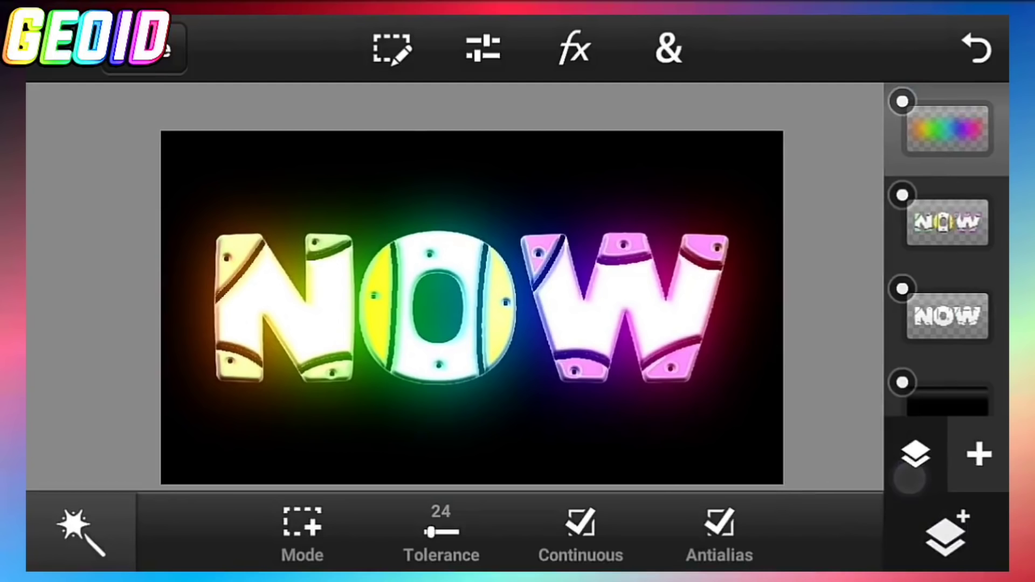
{"action": "left_click", "coordinate": [793, 472]}
{"action": "left_click", "coordinate": [711, 492]}
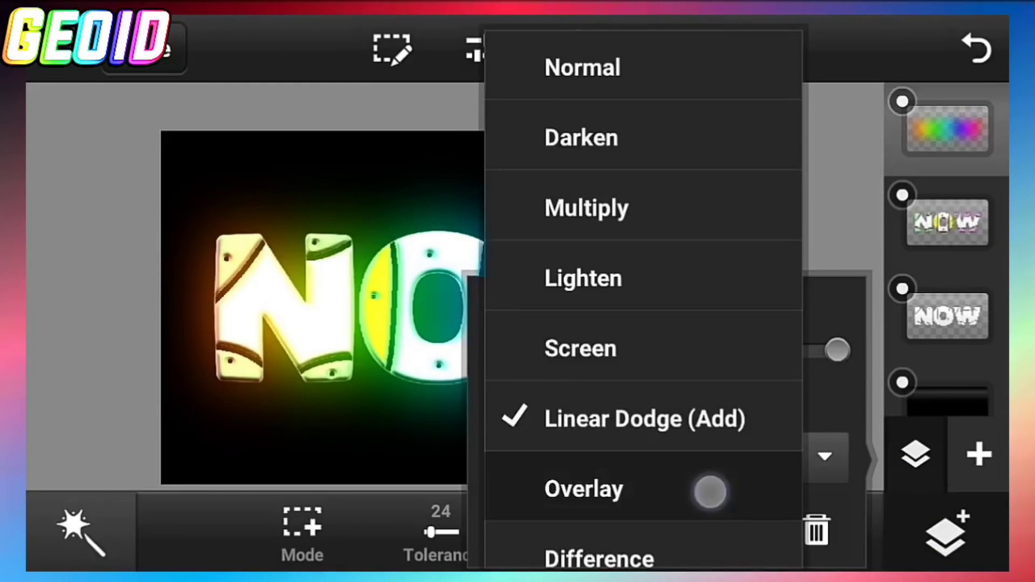
{"action": "left_click", "coordinate": [811, 204]}
{"action": "scroll", "coordinate": [464, 303], "scroll_direction": "down", "scroll_amount": 2}
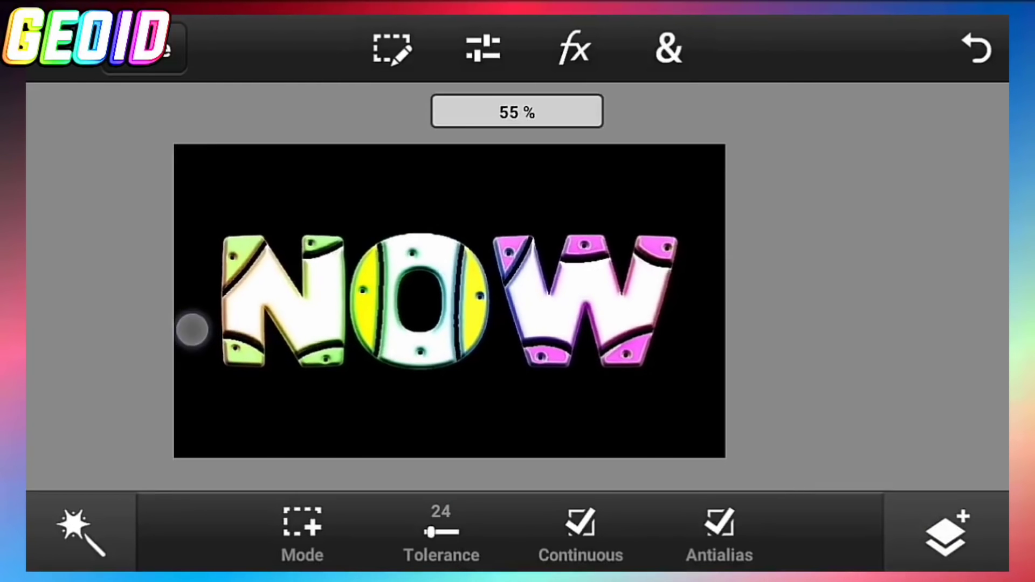
{"action": "left_click", "coordinate": [946, 532]}
{"action": "left_click", "coordinate": [914, 452]}
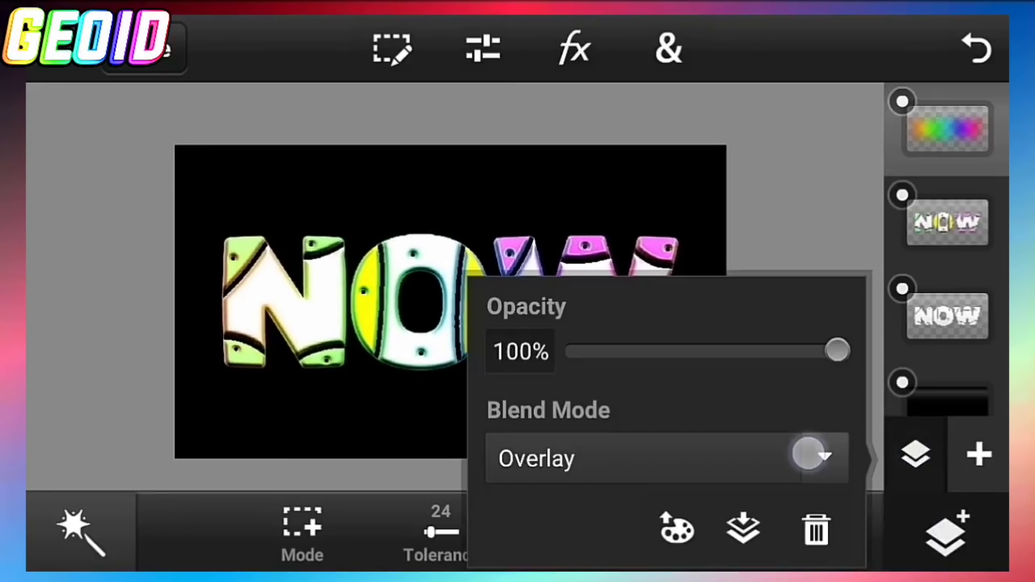
{"action": "left_click", "coordinate": [811, 456]}
{"action": "left_click", "coordinate": [744, 422]}
{"action": "left_click", "coordinate": [420, 299]}
{"action": "left_click", "coordinate": [118, 343]}
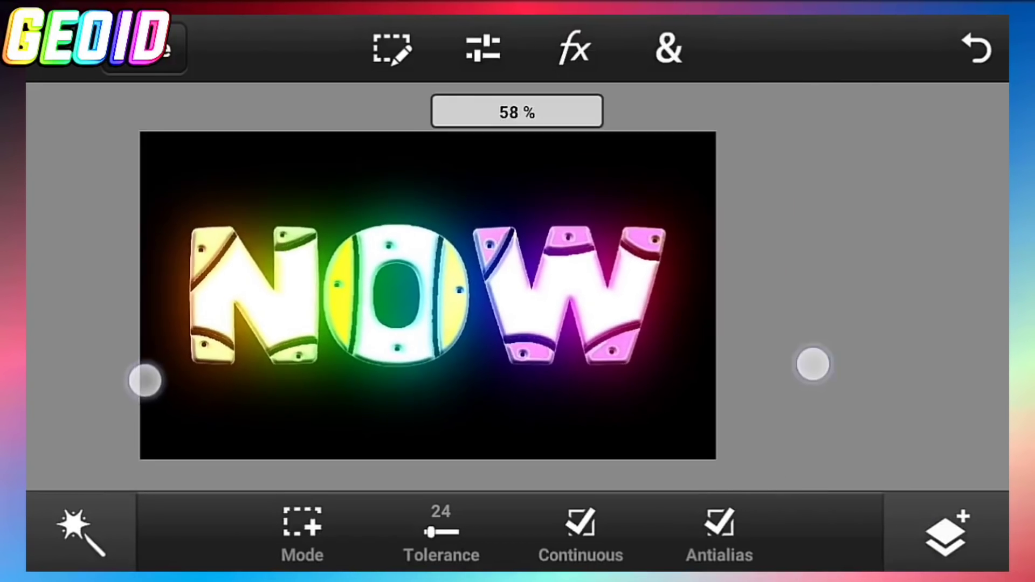
Lower the rainbow glow layer's opacity to 67%
{"action": "left_click", "coordinate": [948, 531]}
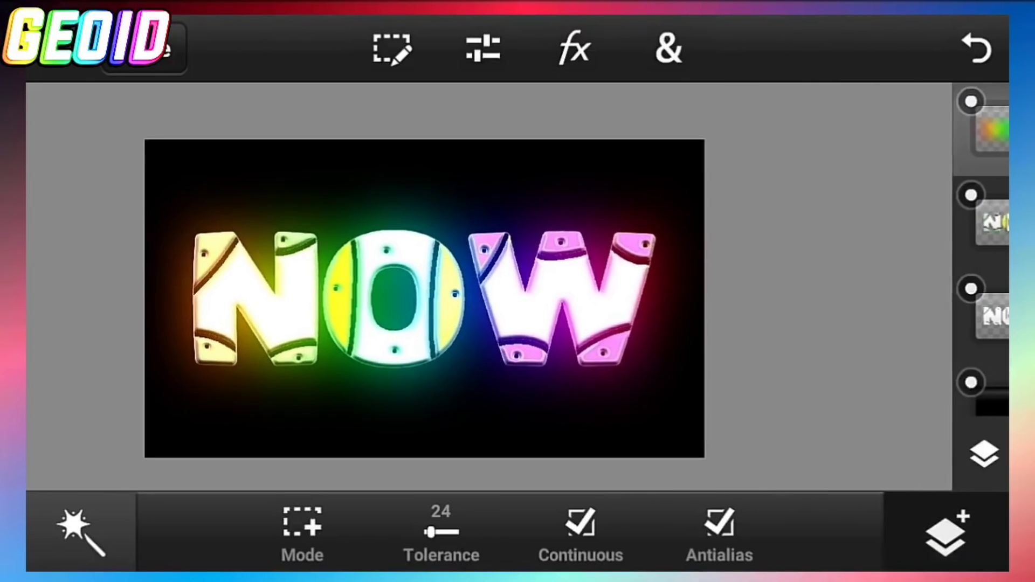
{"action": "left_click", "coordinate": [915, 455]}
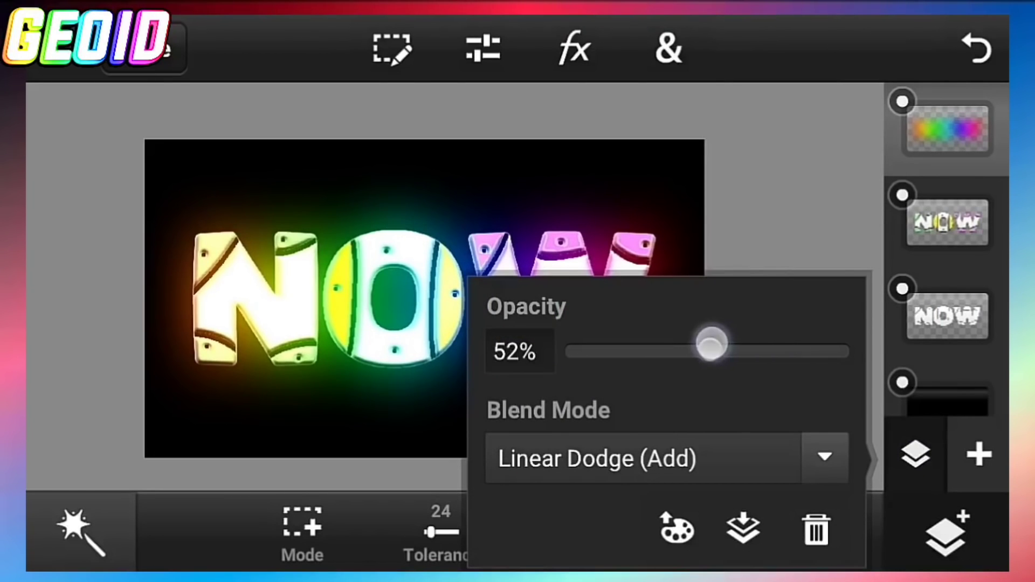
{"action": "left_click_drag", "start_coordinate": [711, 350], "coordinate": [751, 349]}
{"action": "left_click", "coordinate": [82, 356]}
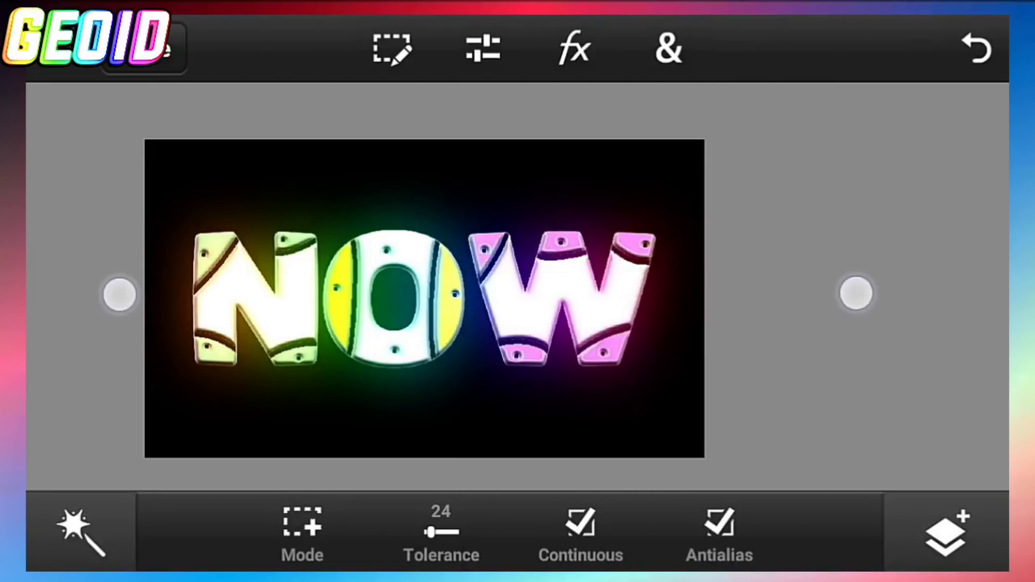
{"action": "scroll", "coordinate": [425, 299], "scroll_direction": "down", "scroll_amount": 3}
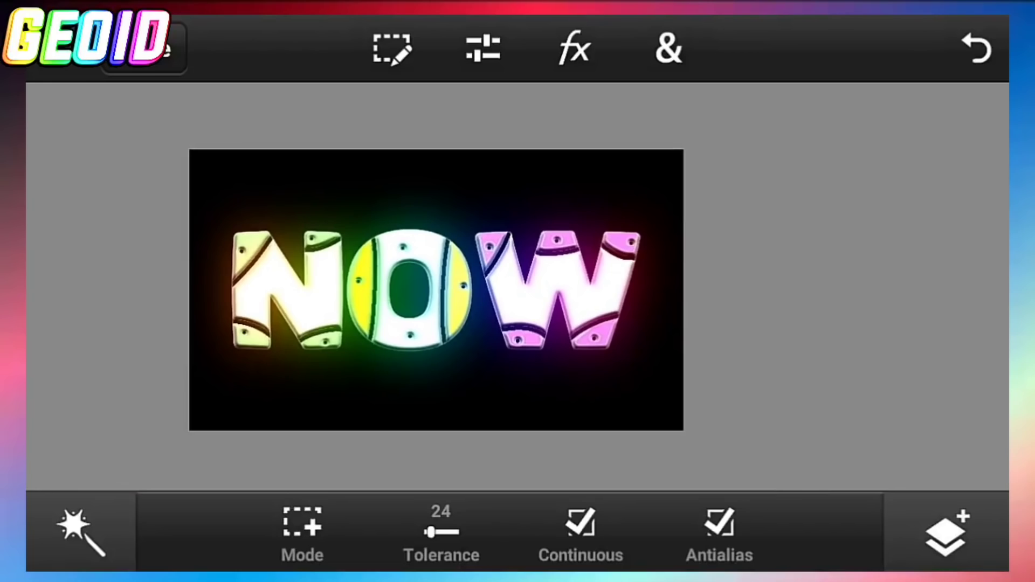